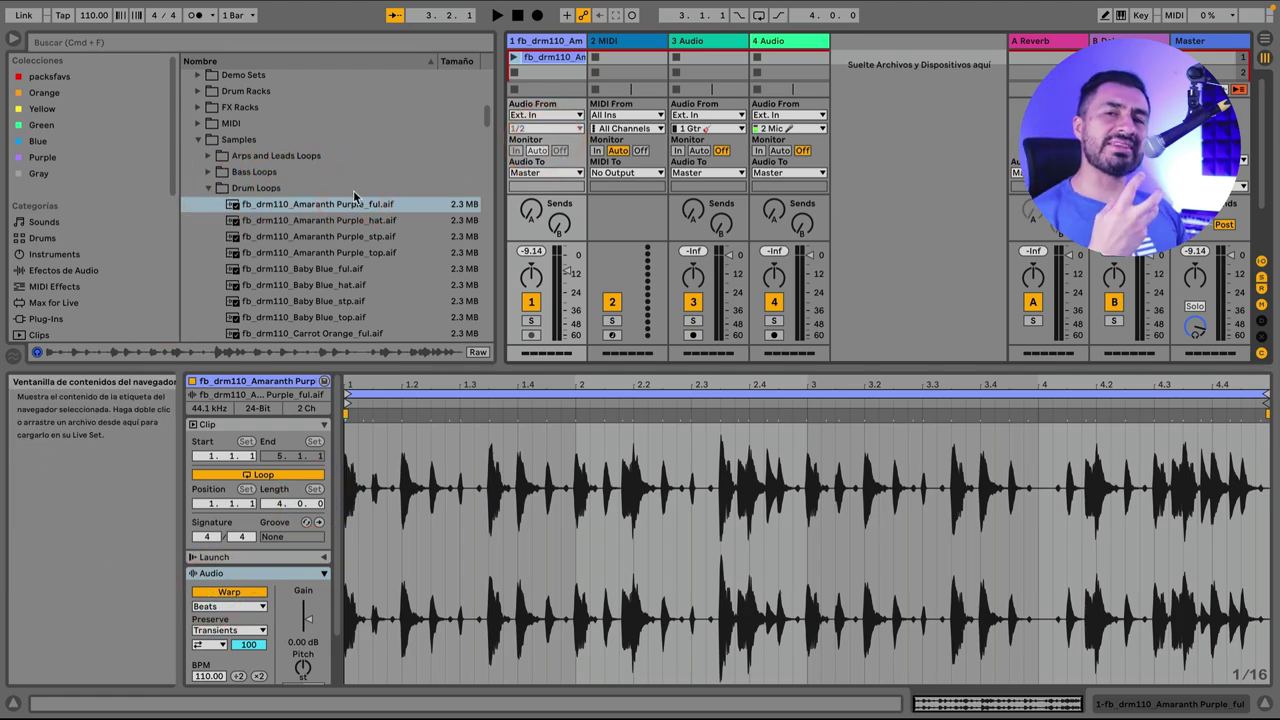
- Play the fb_drm110_Amaranth Purple_ful drum loop clip on track 1 to hear it at the original tempo
click(243, 206)
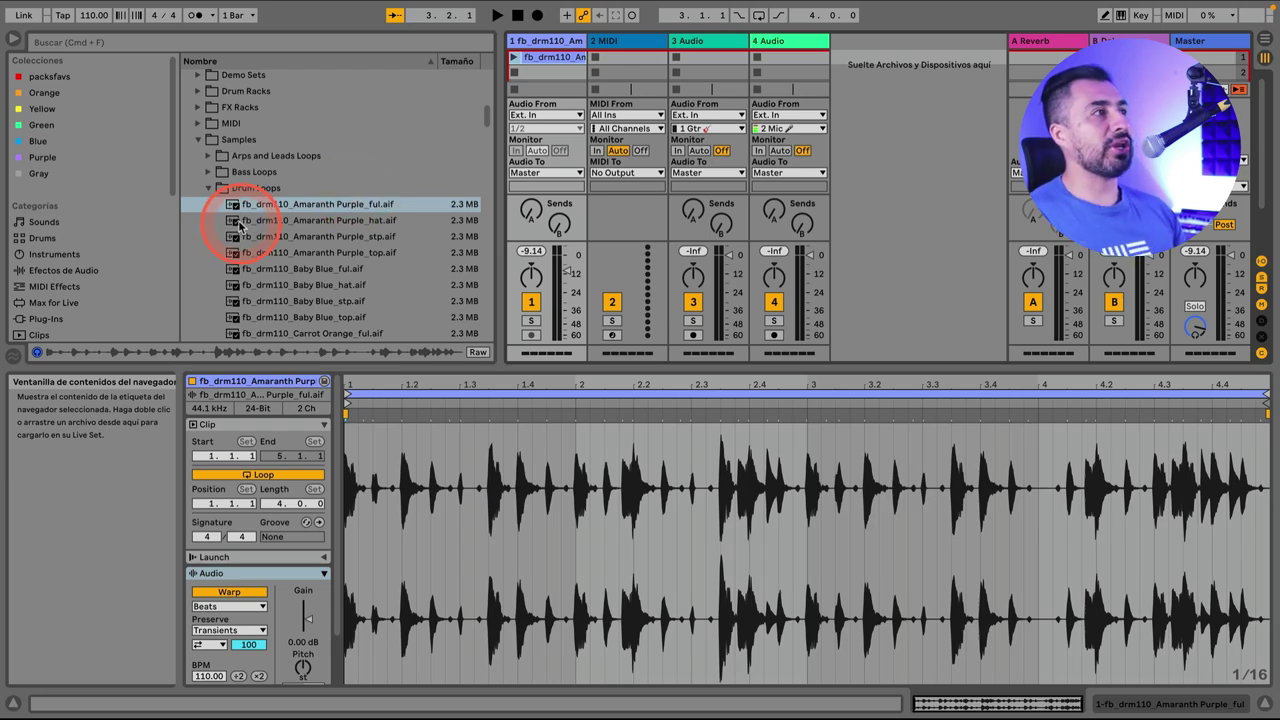
click(515, 57)
click(515, 57)
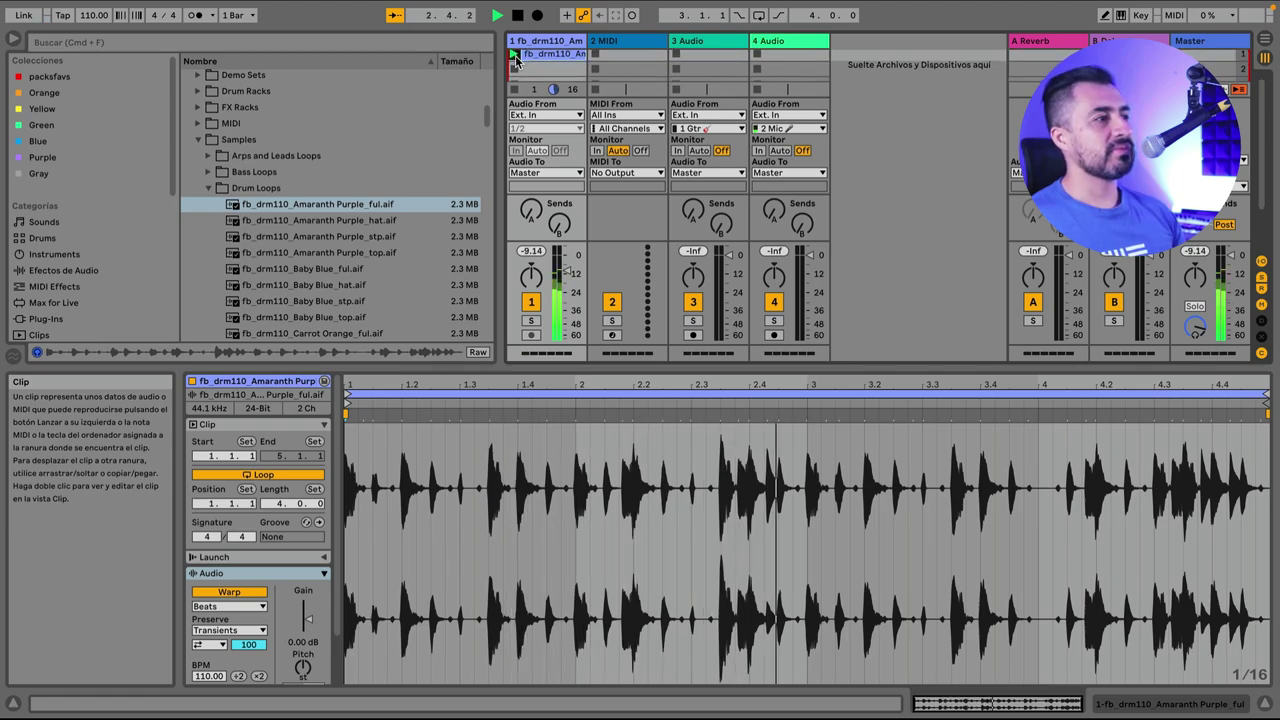
- Set the project tempo to 80 BPM and launch the drum loop clip again
click(88, 26)
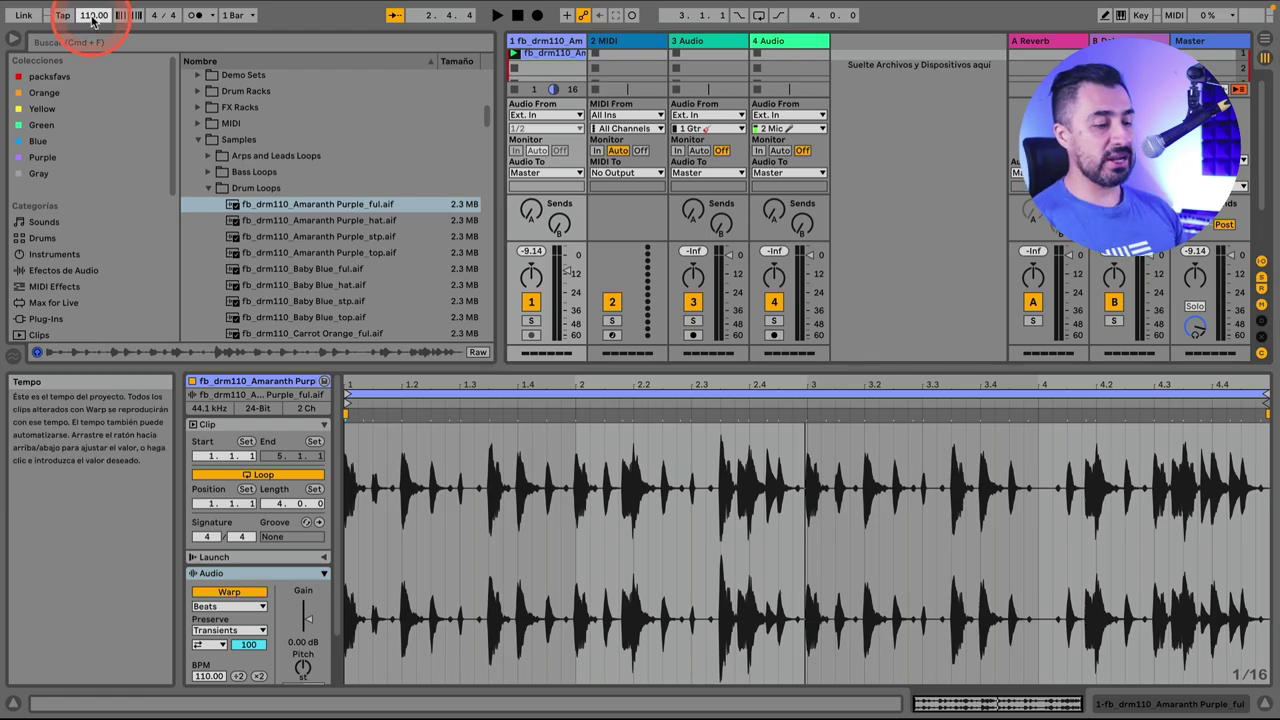
text(80)
key(Return)
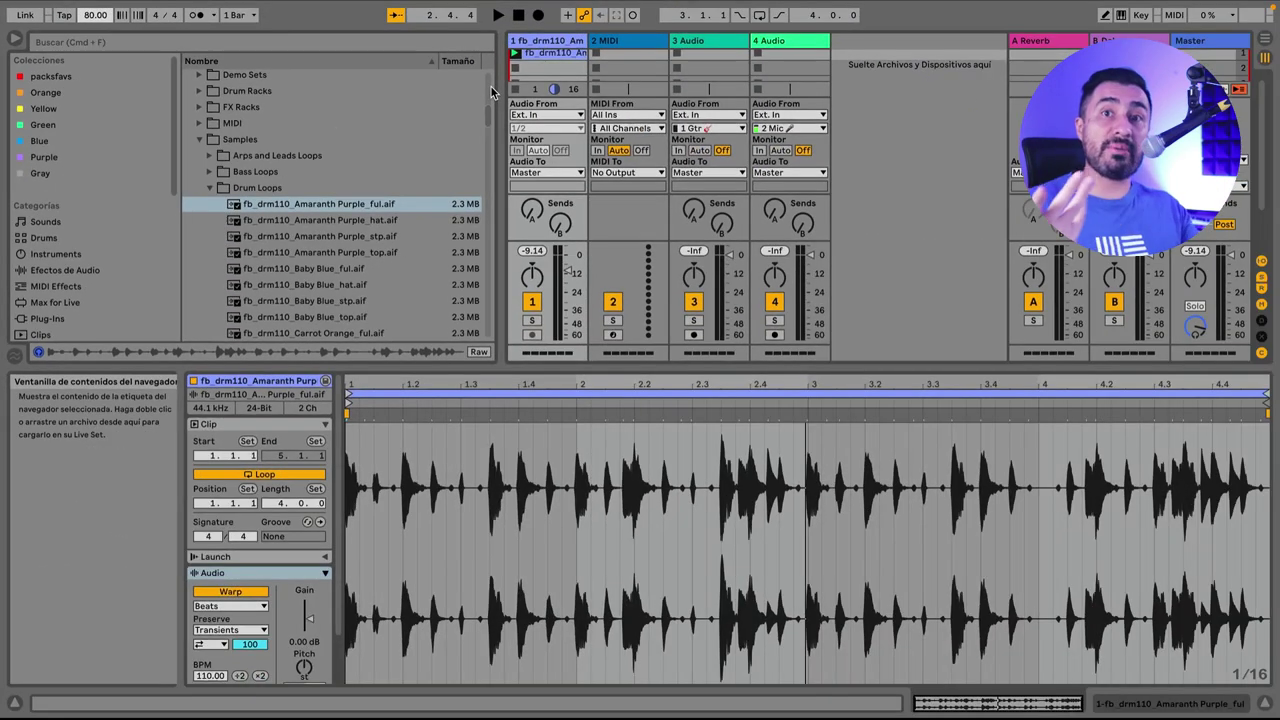
click(514, 56)
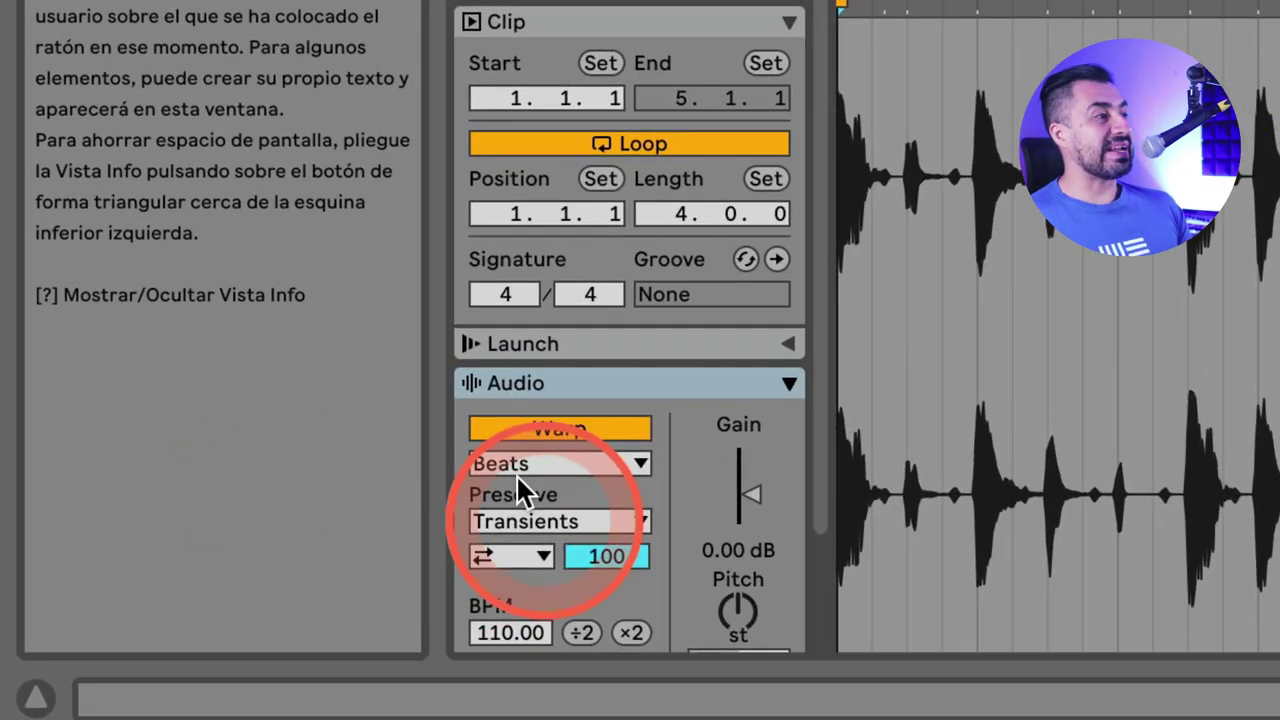
- Try the Tones warp mode on the drum loop clip, replace it with Complex Pro and audition the result
click(546, 464)
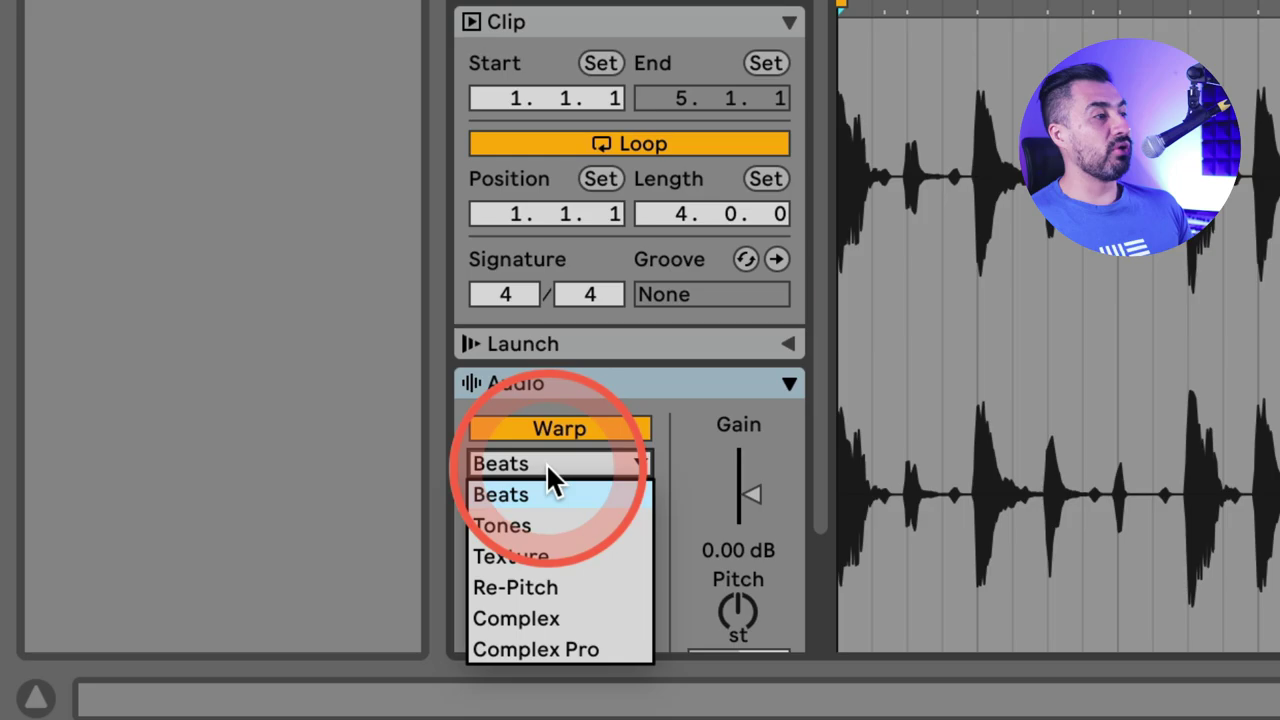
click(543, 527)
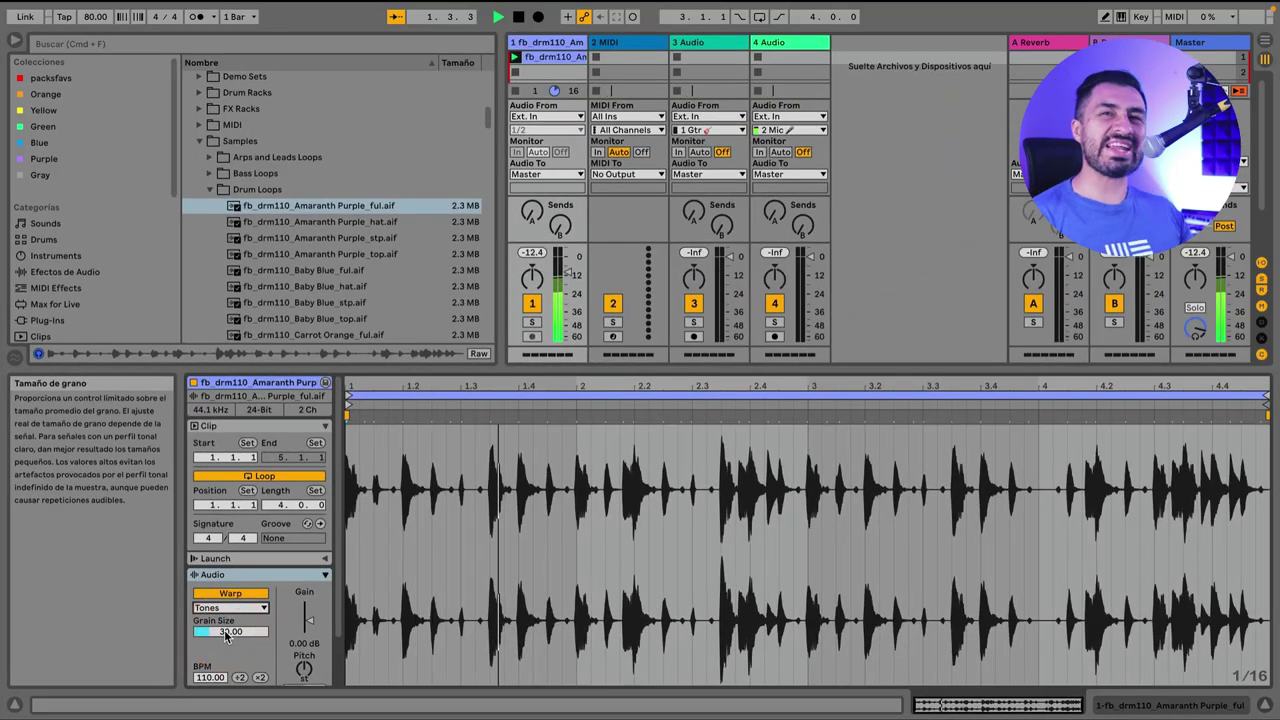
drag(226, 608, 230, 686)
key(space)
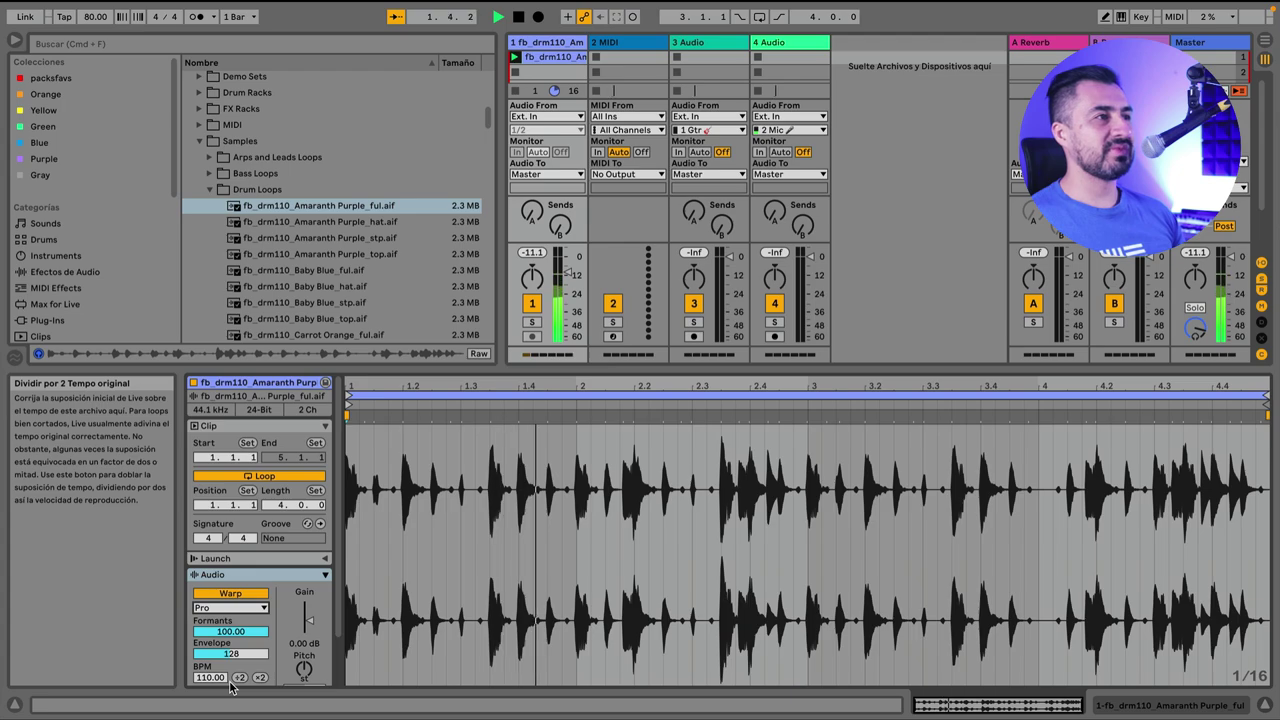
key(space)
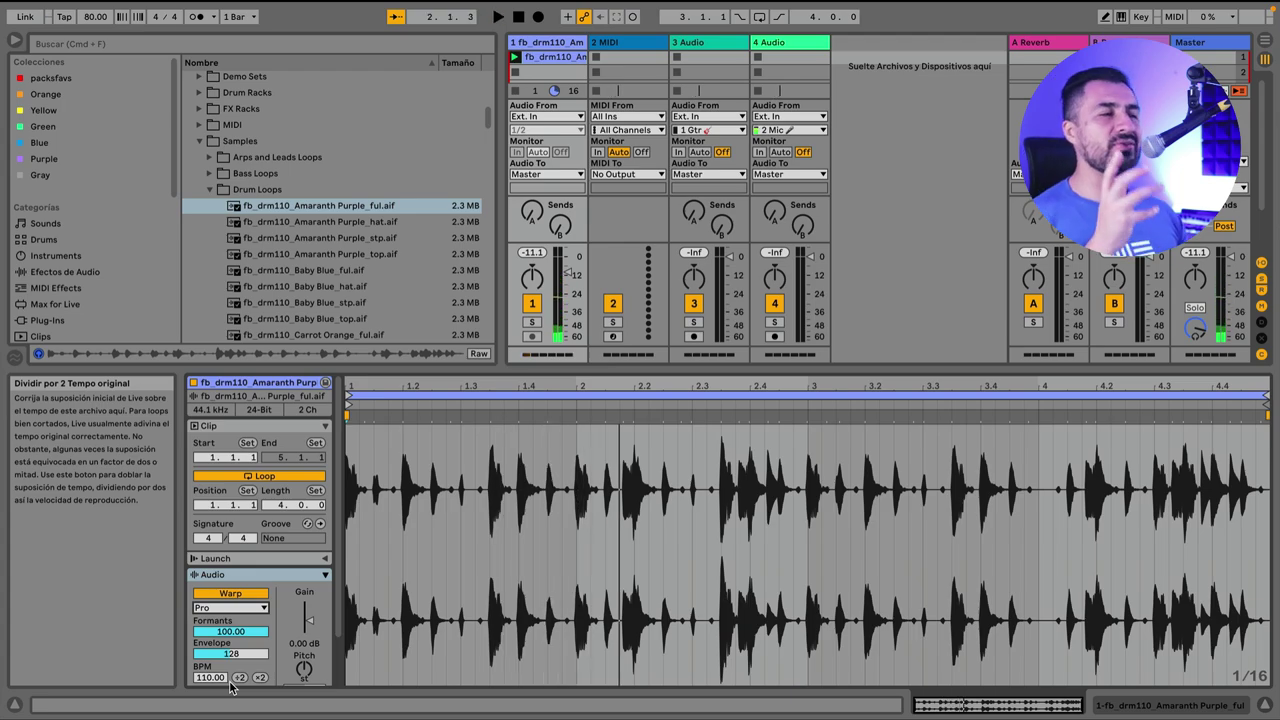
click(226, 620)
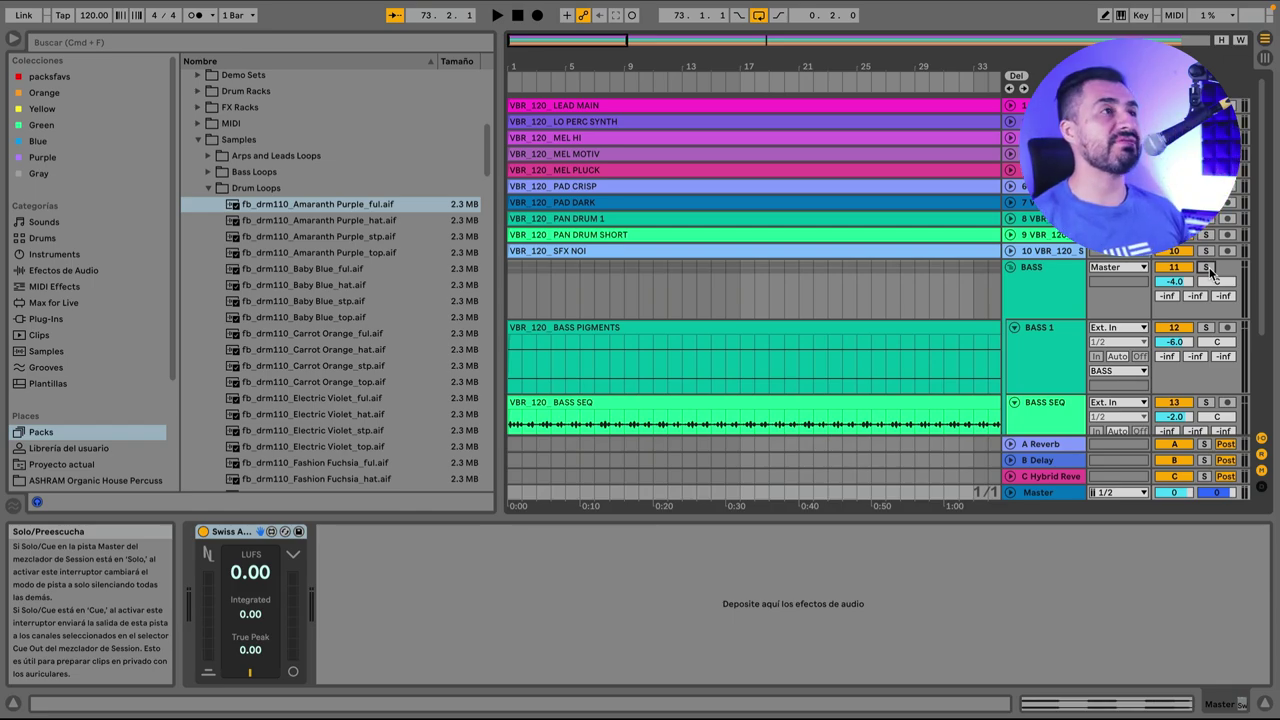
- Open the Record Warp Launch page of the preferences
key(super+comma)
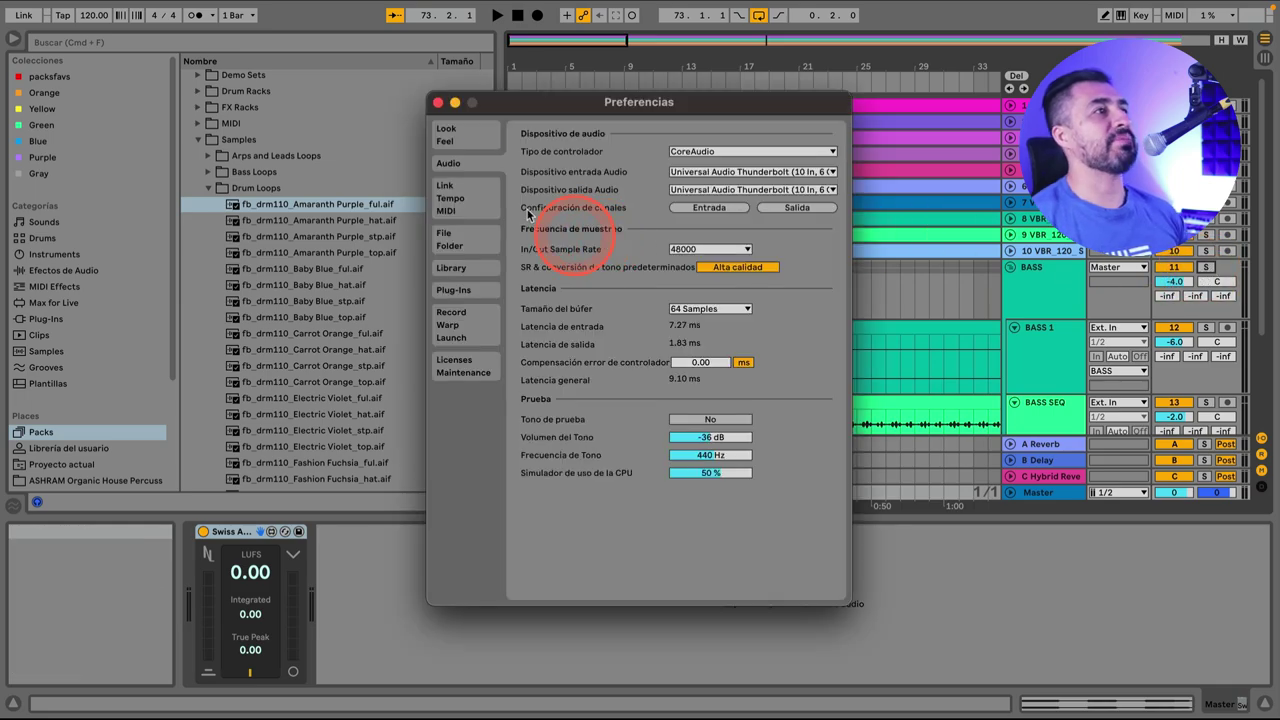
click(463, 324)
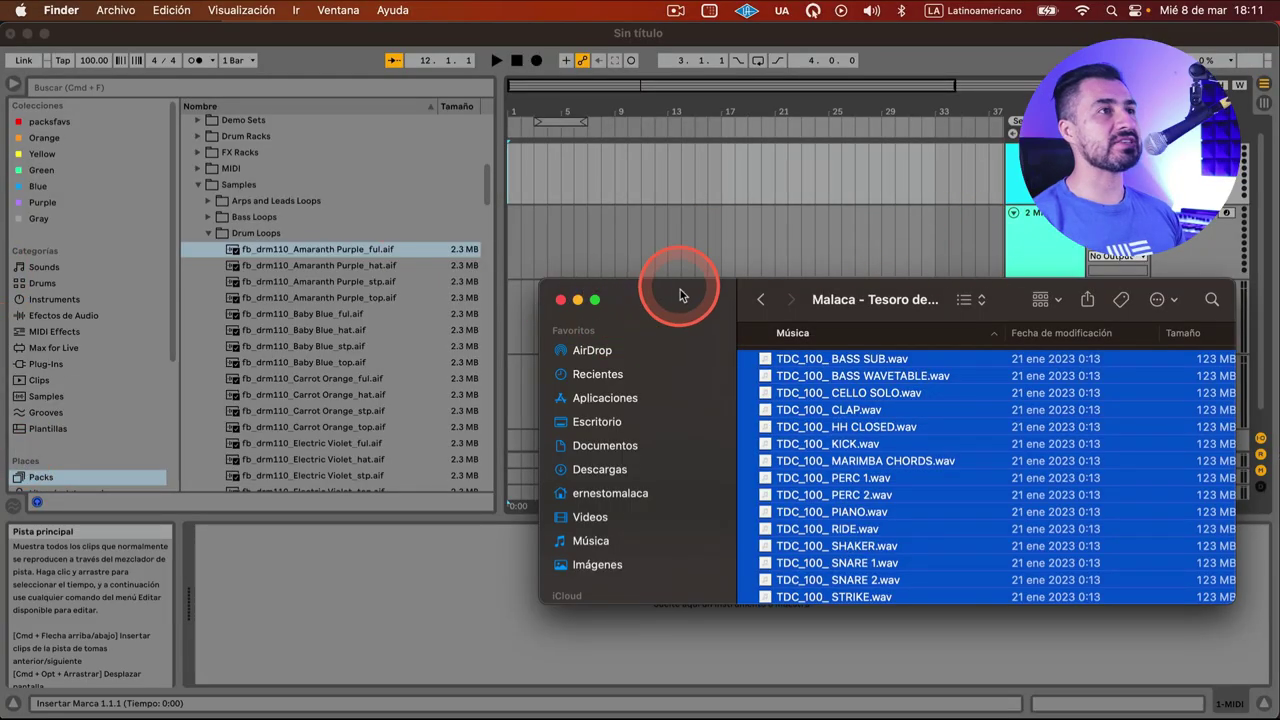
- Move the Finder window with the stems aside and set the project tempo to 100 BPM
mouse_move(689, 296)
mouse_down()
mouse_move(620, 209)
mouse_move(707, 286)
mouse_up()
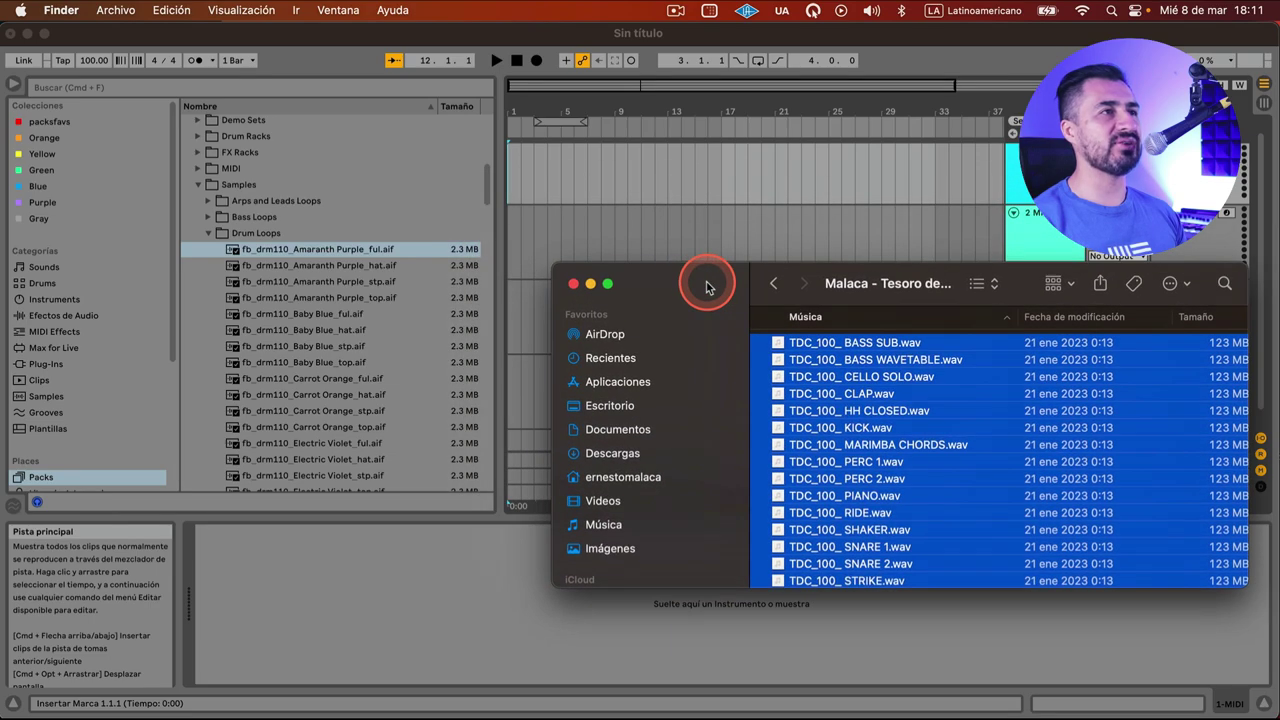
drag(795, 348, 820, 347)
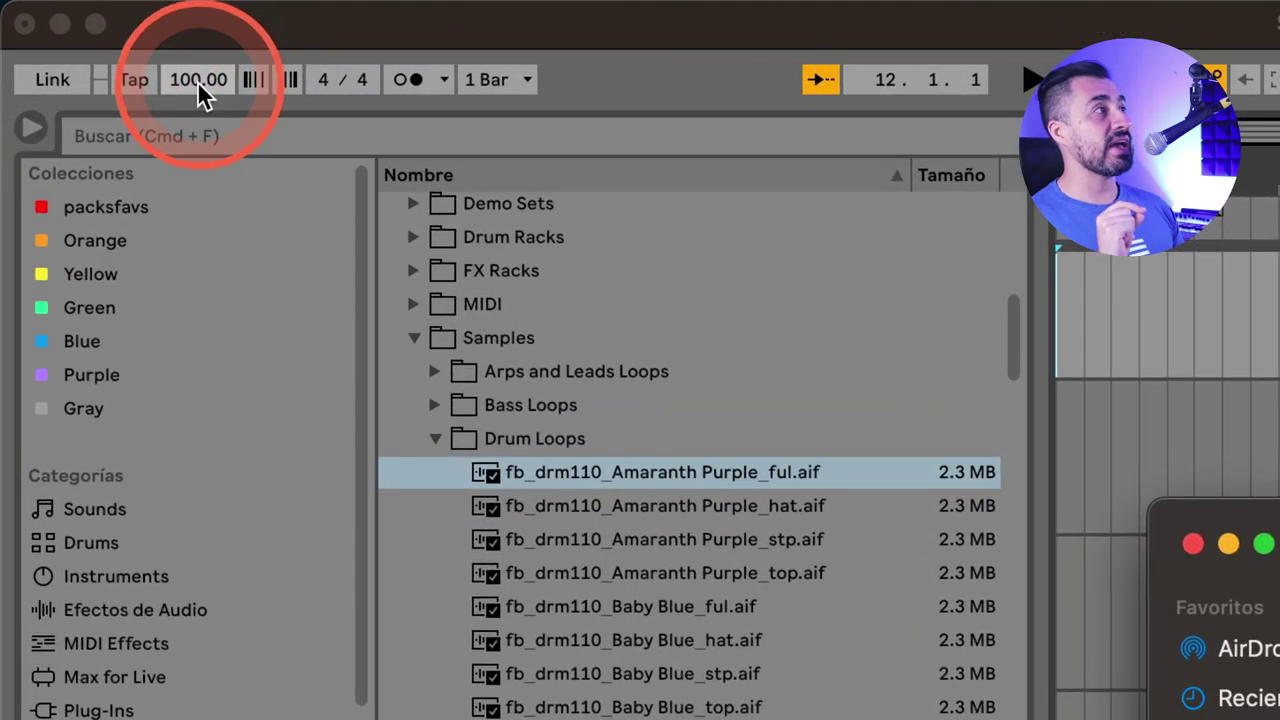
click(97, 64)
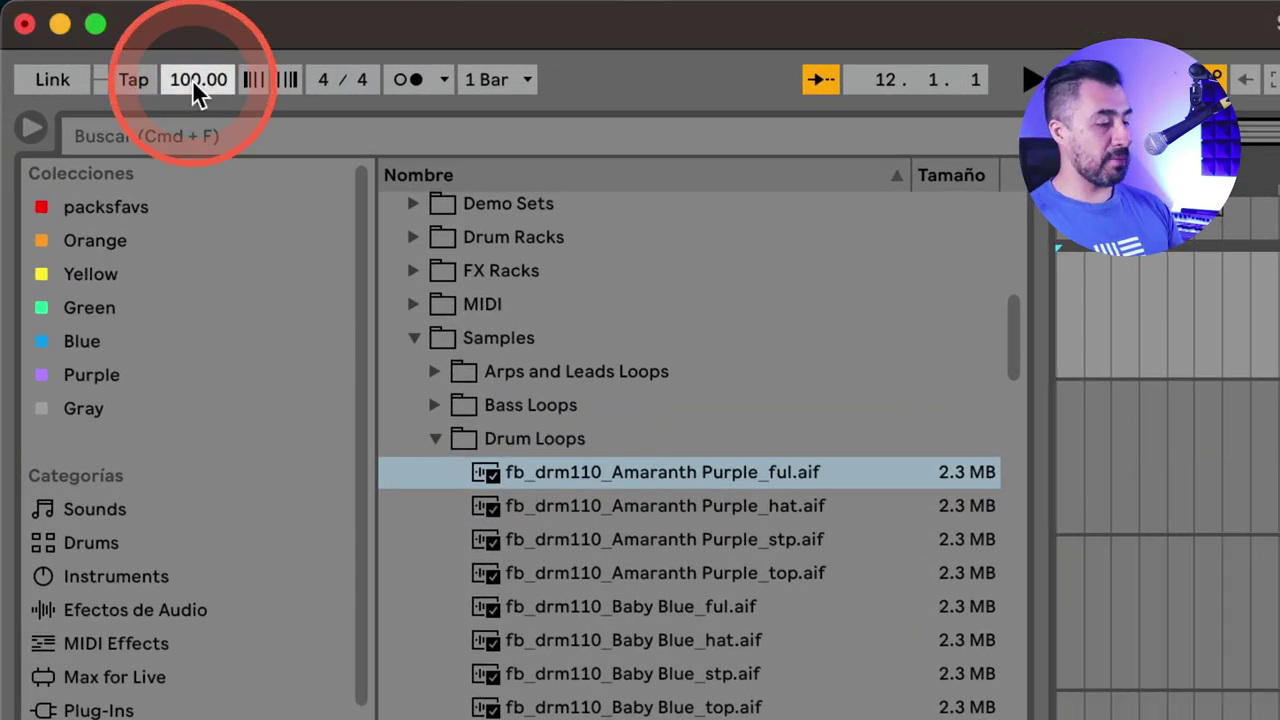
text(100)
key(Return)
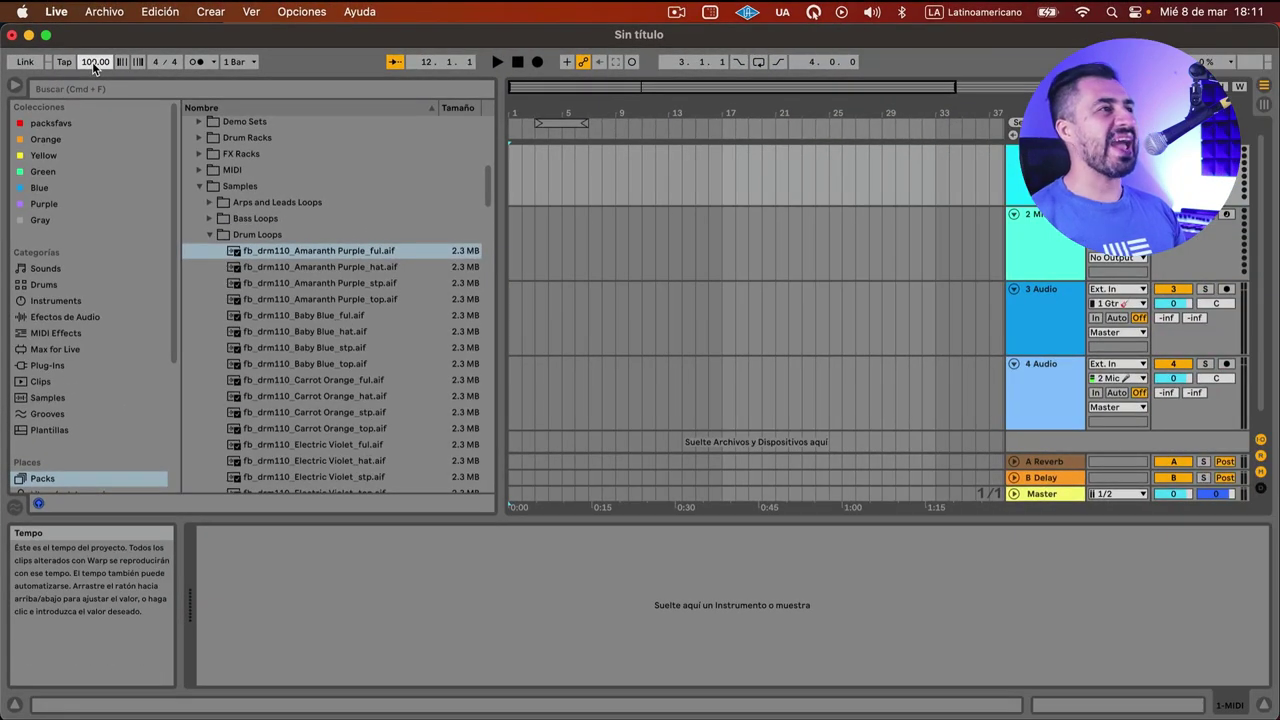
- Switch to Finder, select all the TDC_100 WAV stems and import them onto separate arrangement tracks starting at bar 3
key(super+Tab)
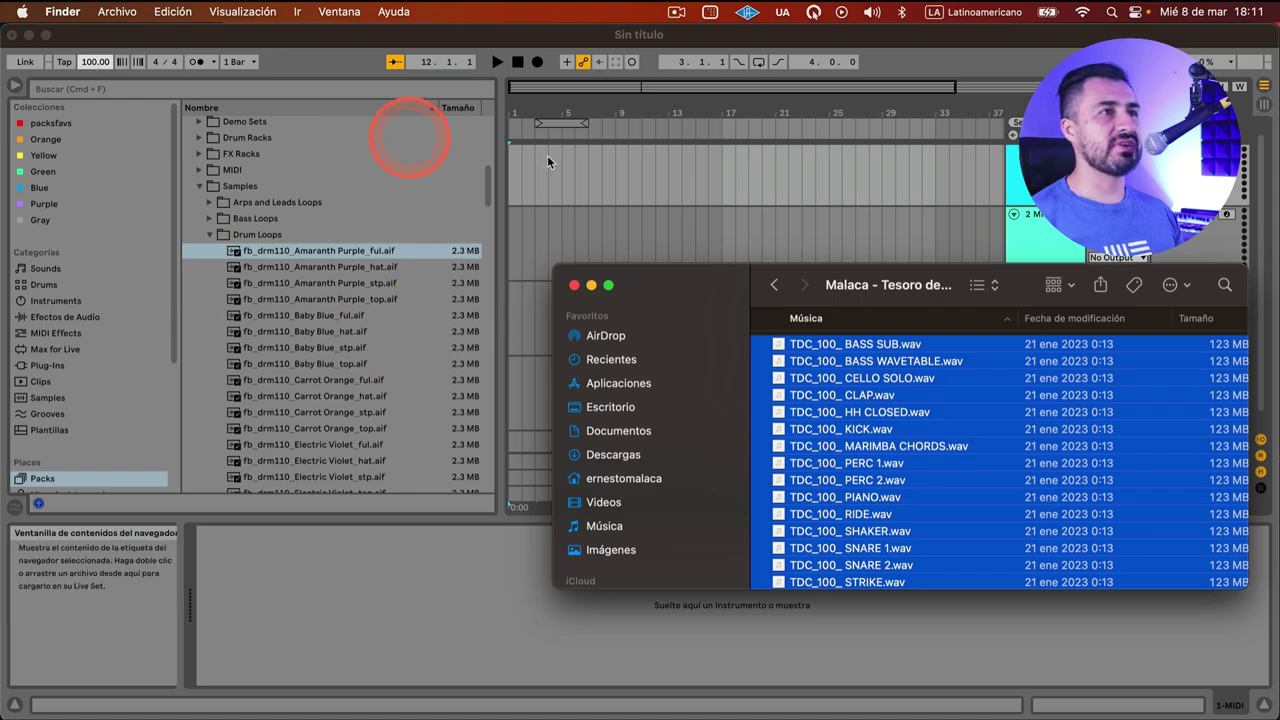
key(Down)
key(Up)
click(833, 343)
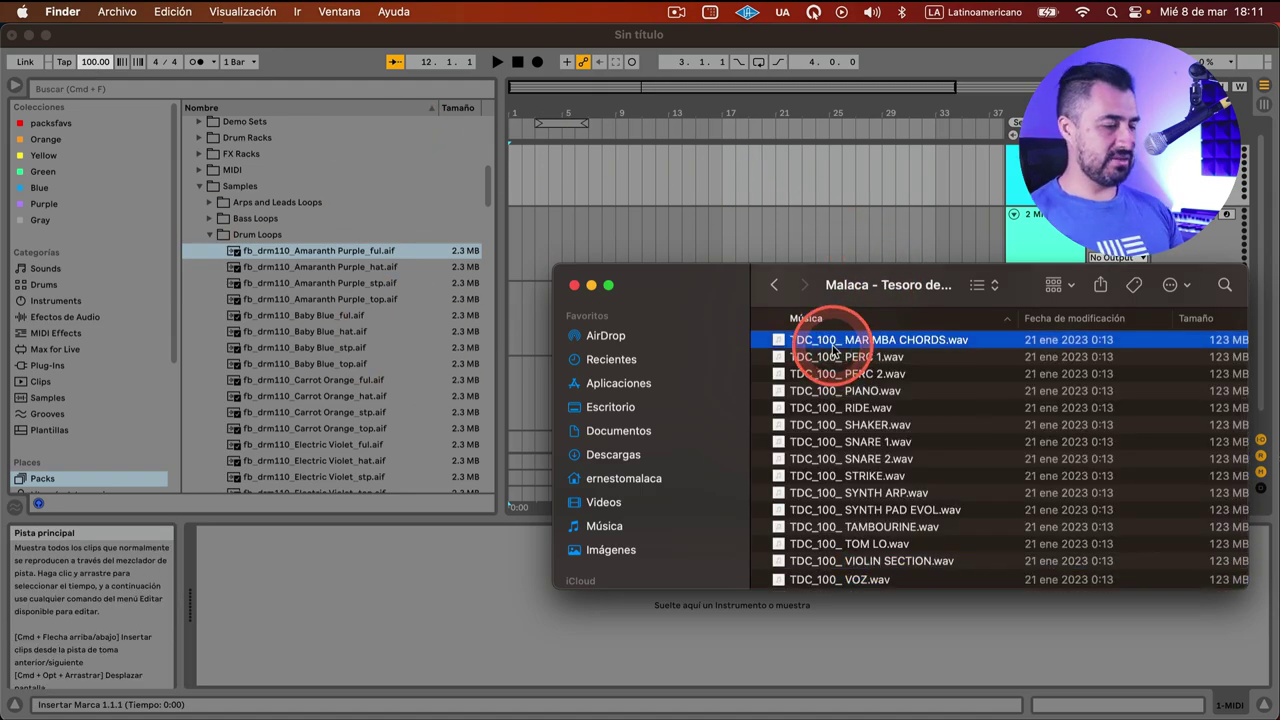
key(super+a)
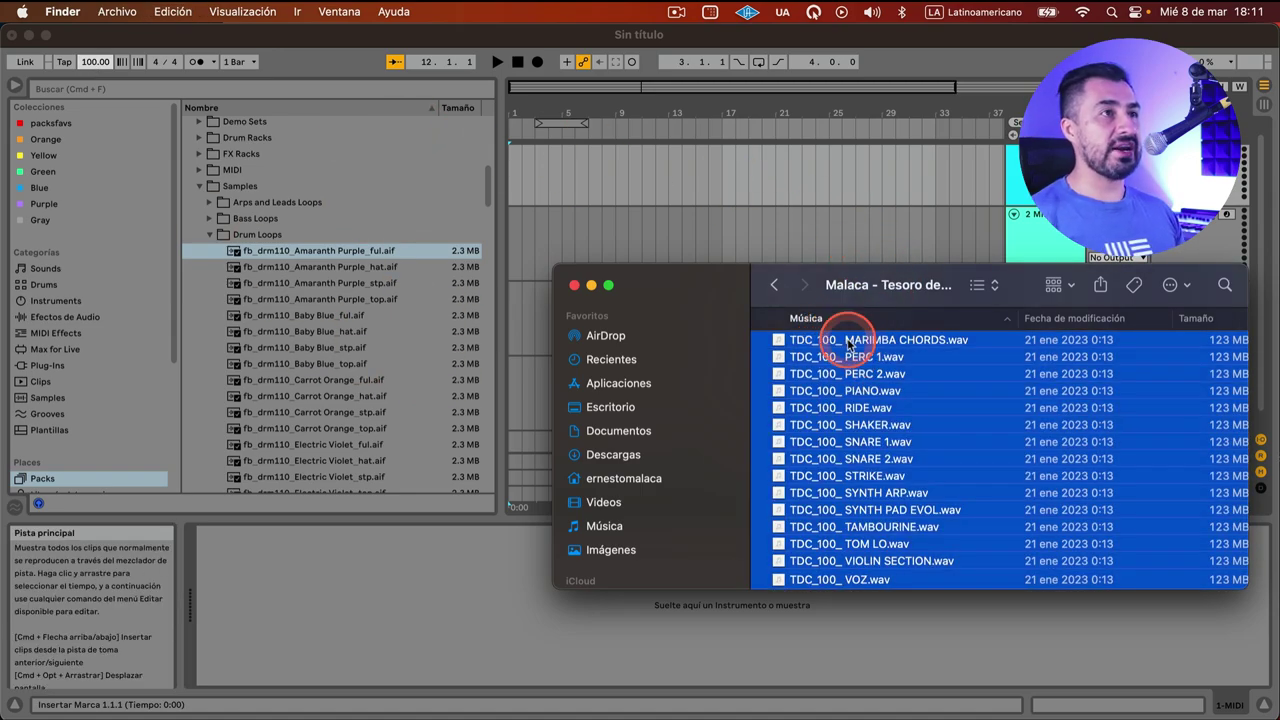
drag(840, 341, 534, 204)
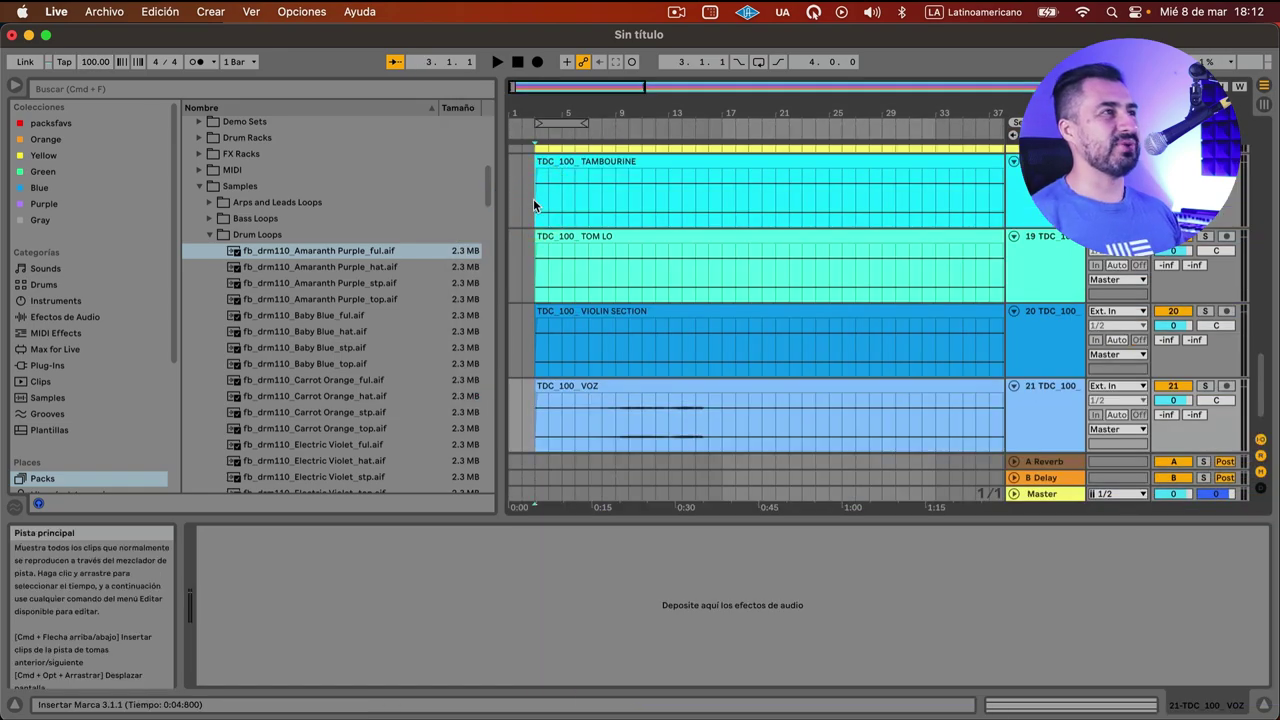
- Delete the two empty bars at the beginning of the arrangement so that all stems start at bar 1
click(537, 199)
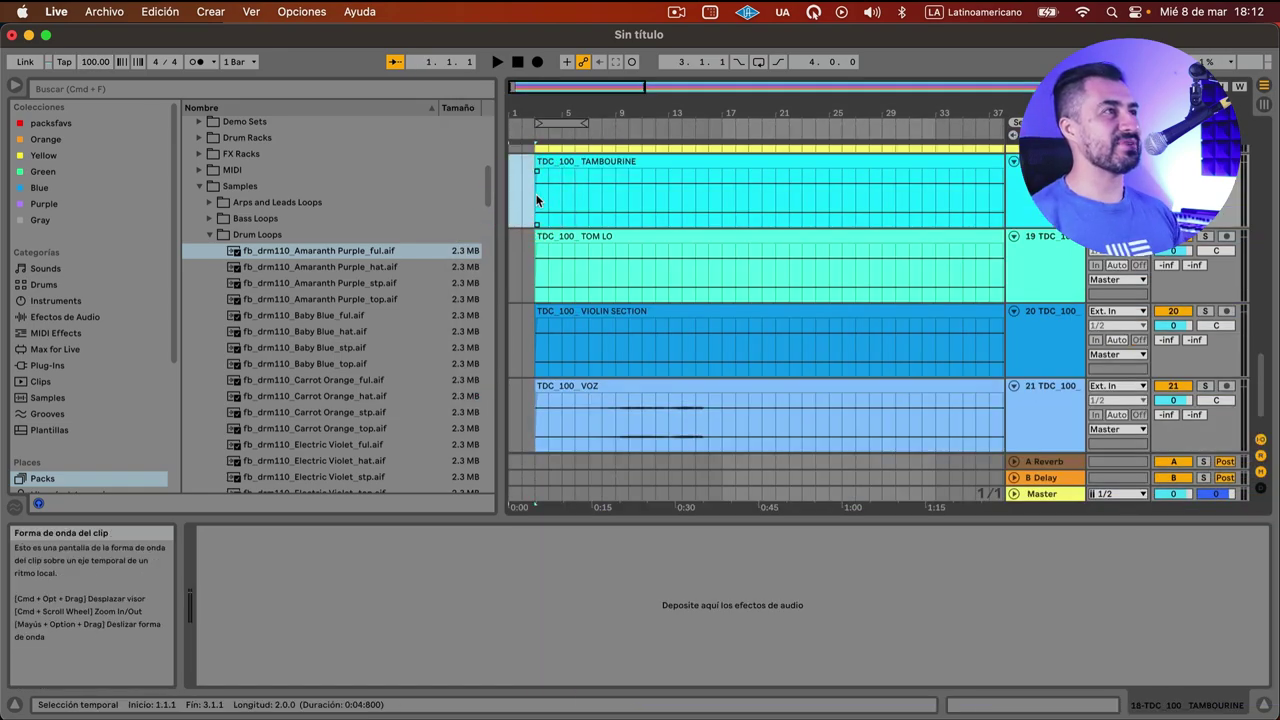
key(super+shift+BackSpace)
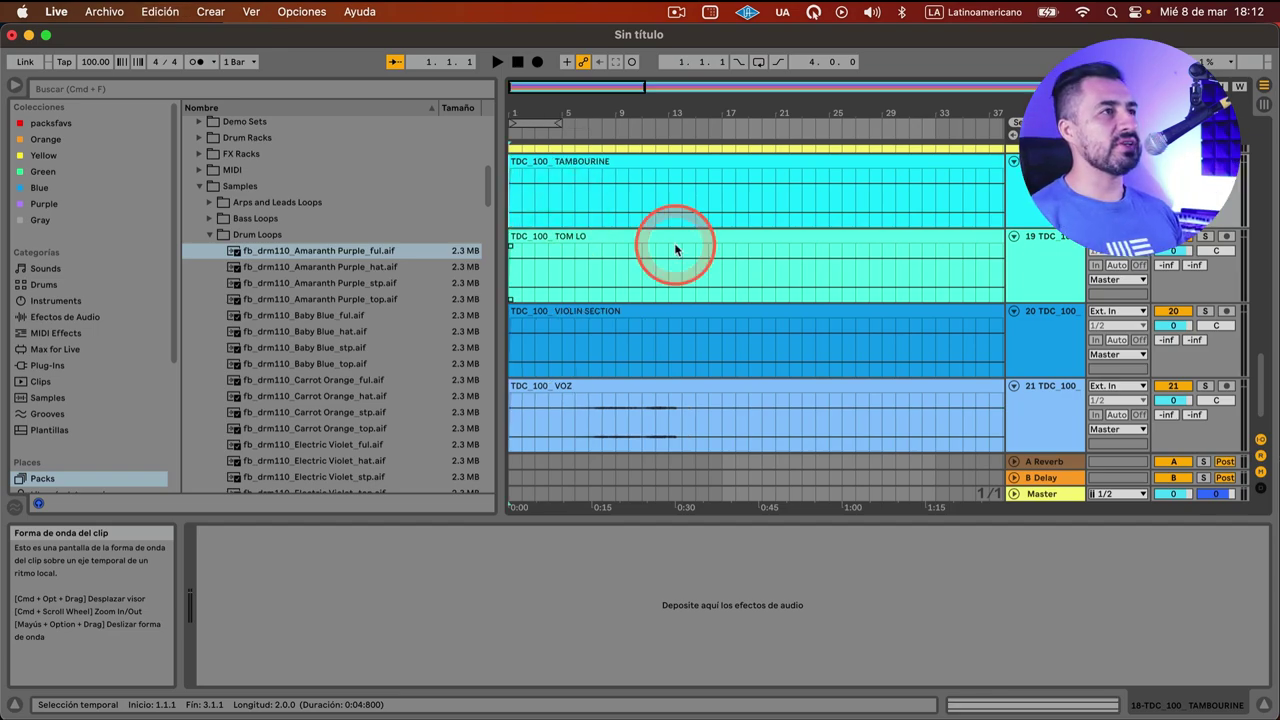
scroll(674, 249, up, 10)
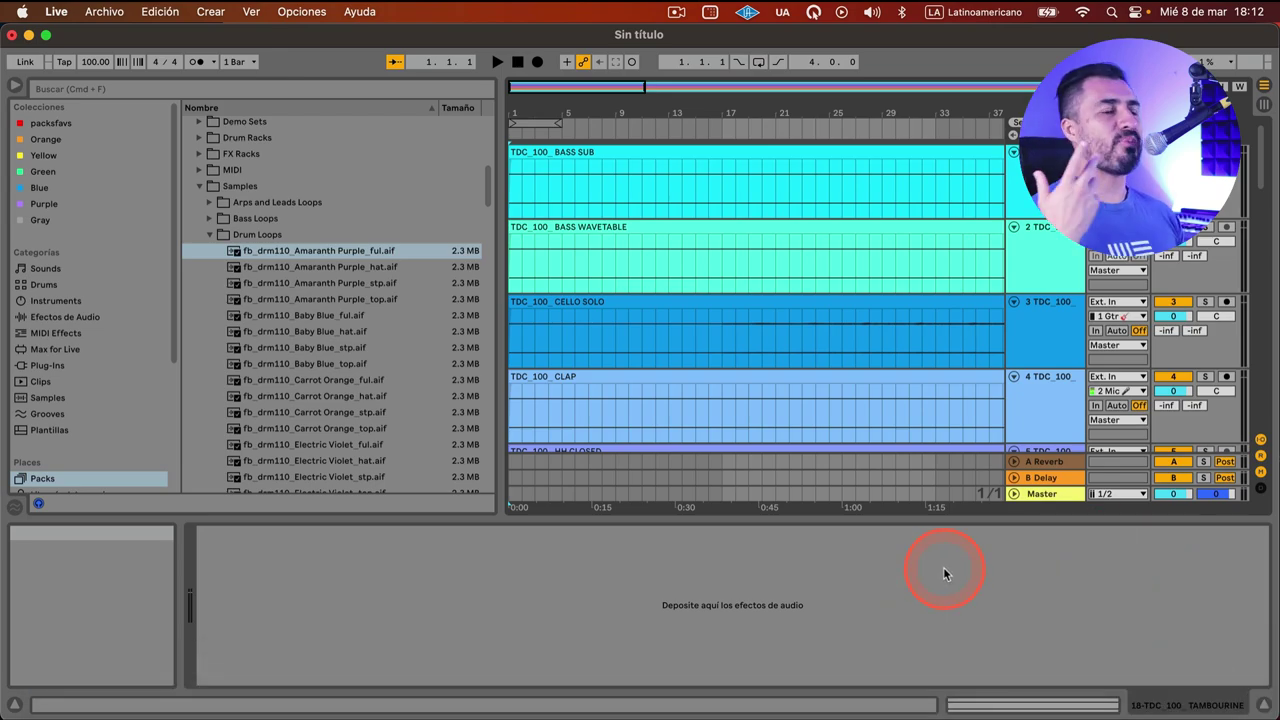
- Select all 21 stem clips in the arrangement and turn on Warp for them together
double_click(625, 145)
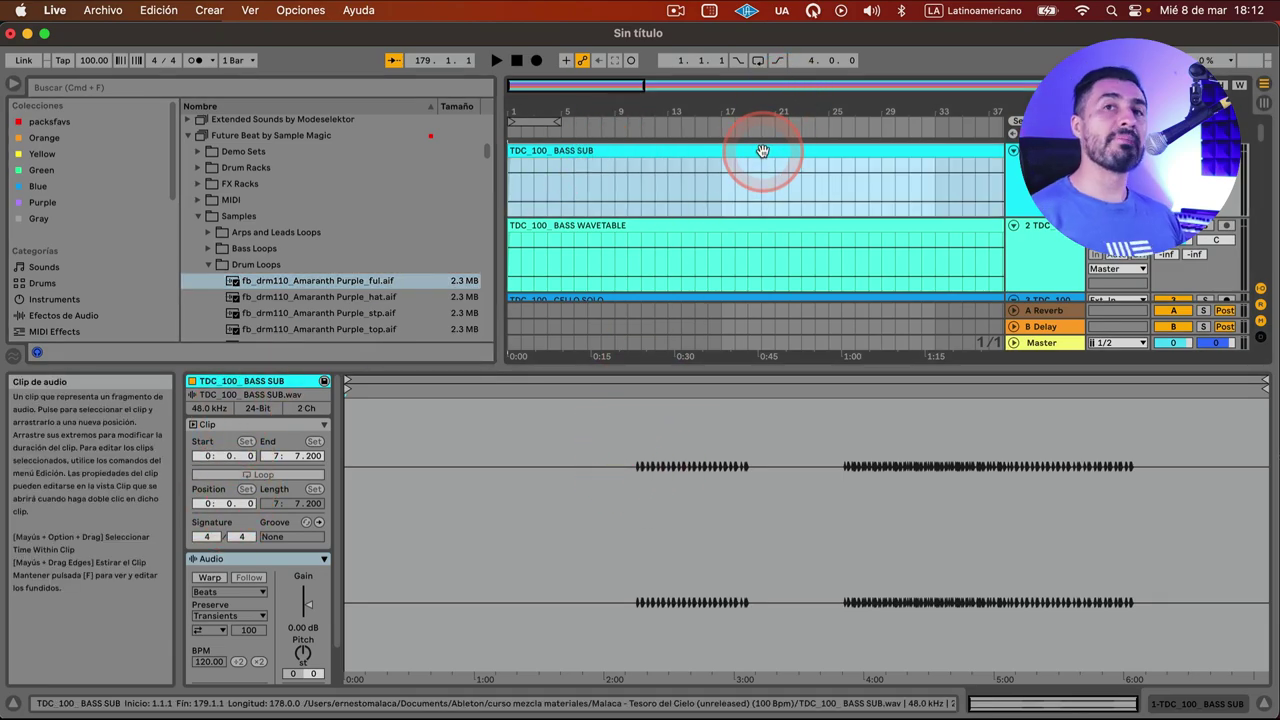
scroll(764, 177, down, 3)
key(super+a)
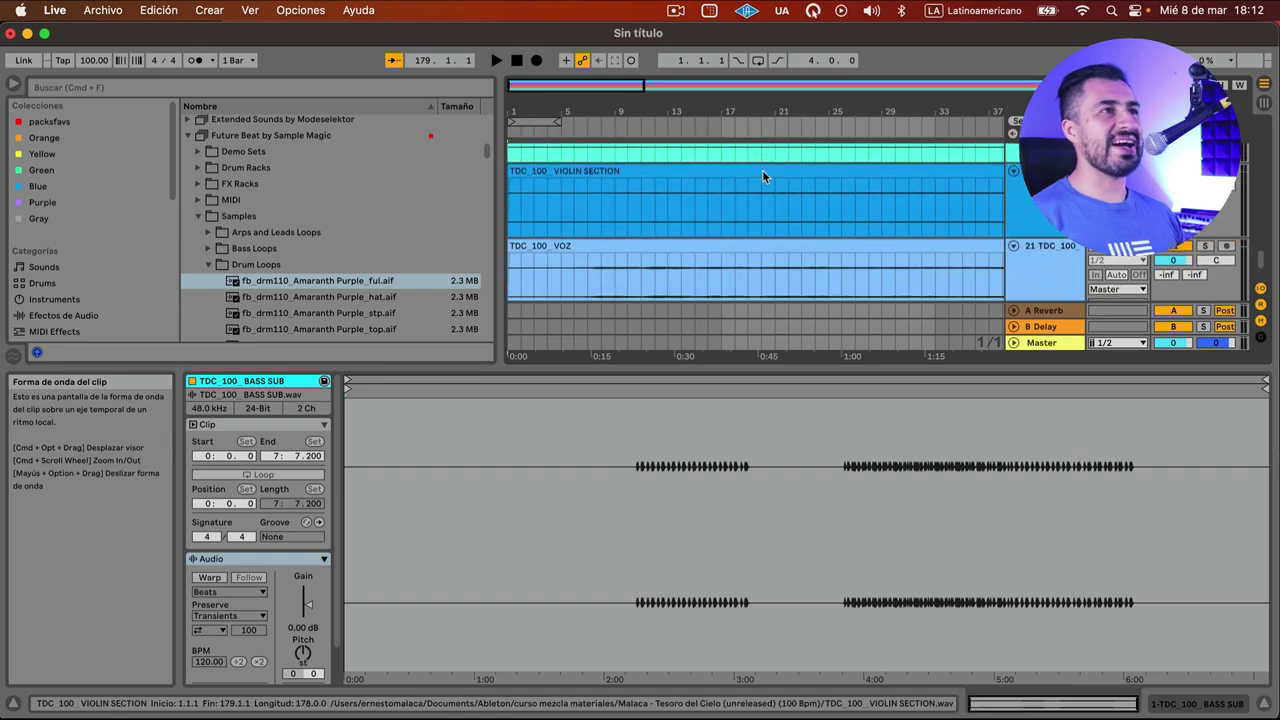
scroll(762, 170, down, 3)
click(786, 197)
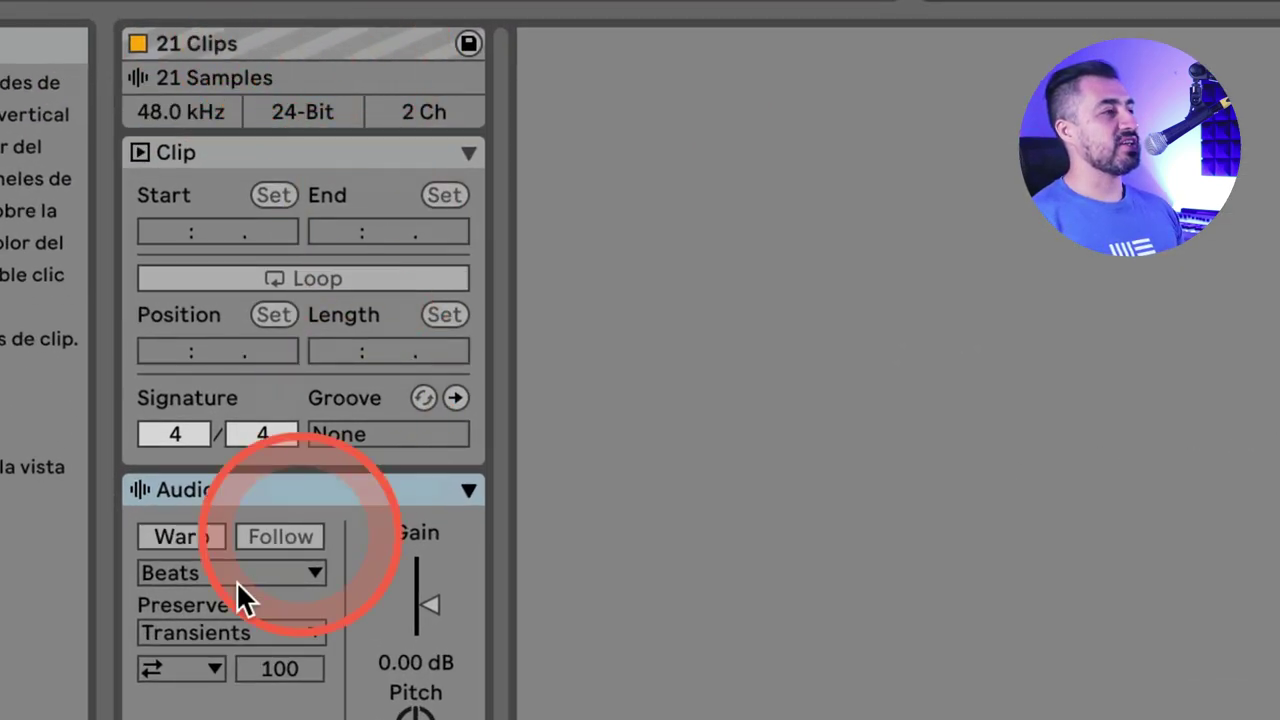
click(174, 535)
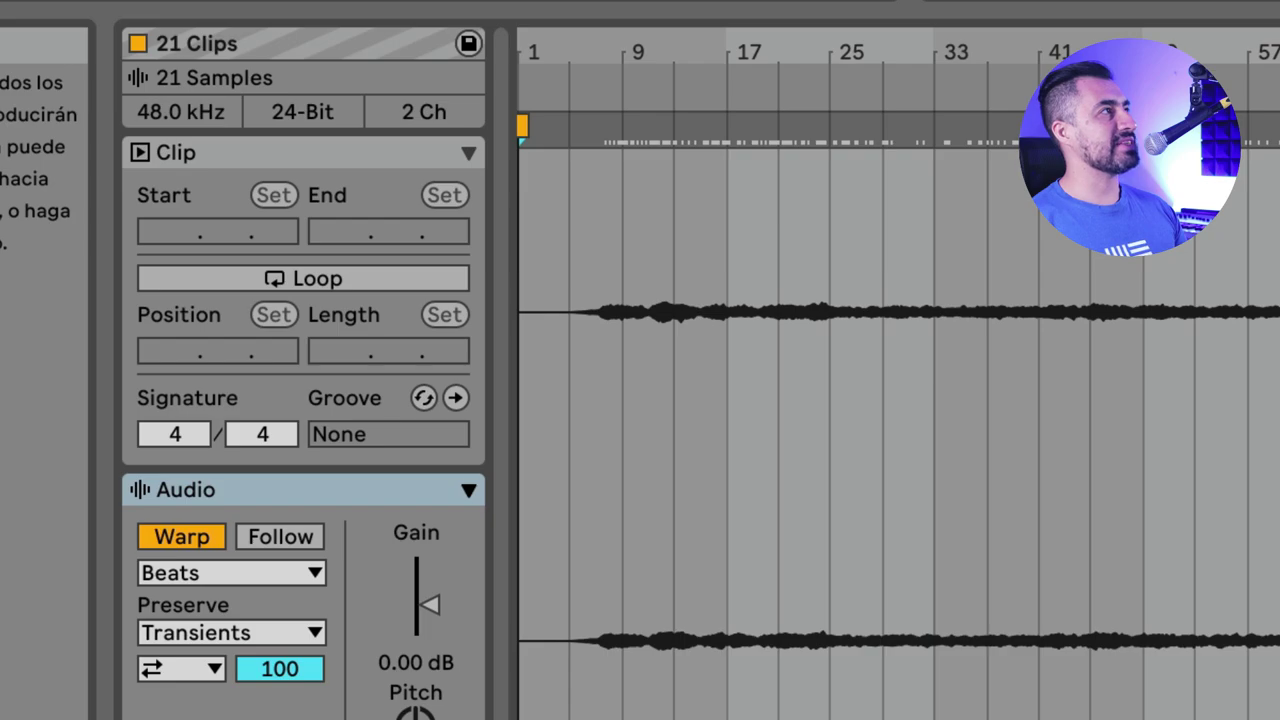
- Play the arrangement from bar 41 on the BASS WAVETABLE track and raise the project tempo to 115 BPM
click(612, 263)
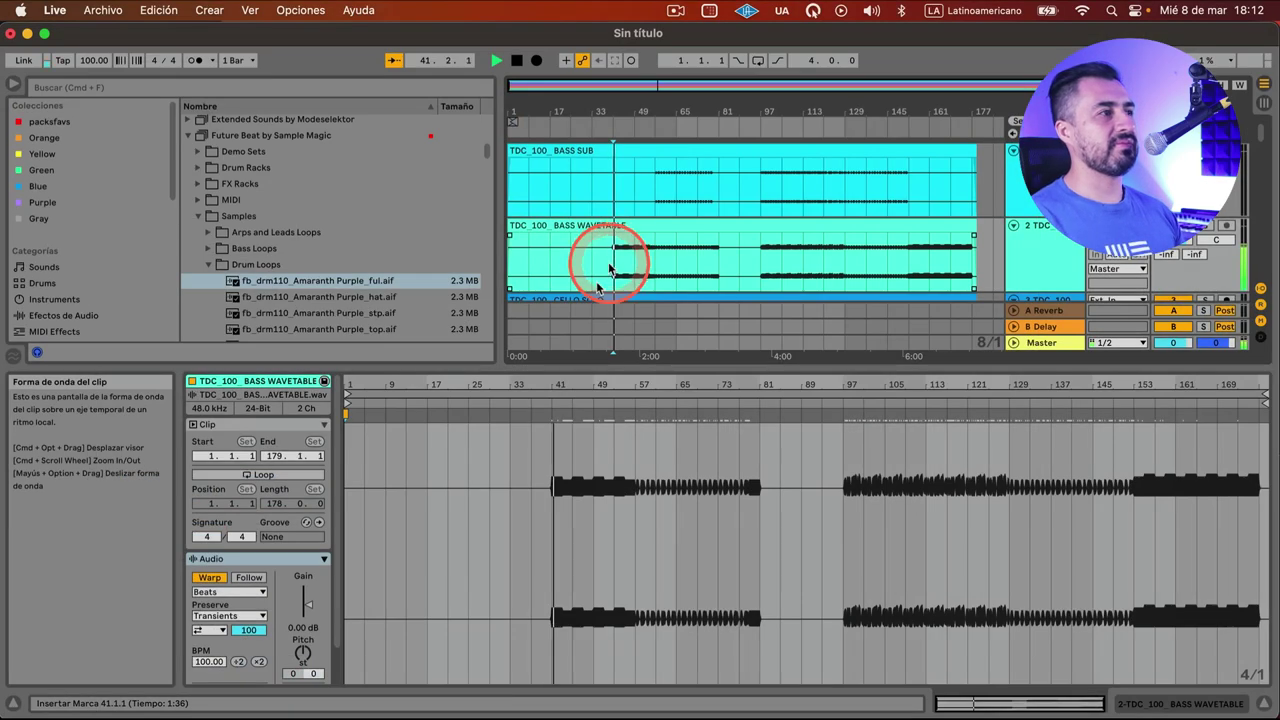
click(222, 476)
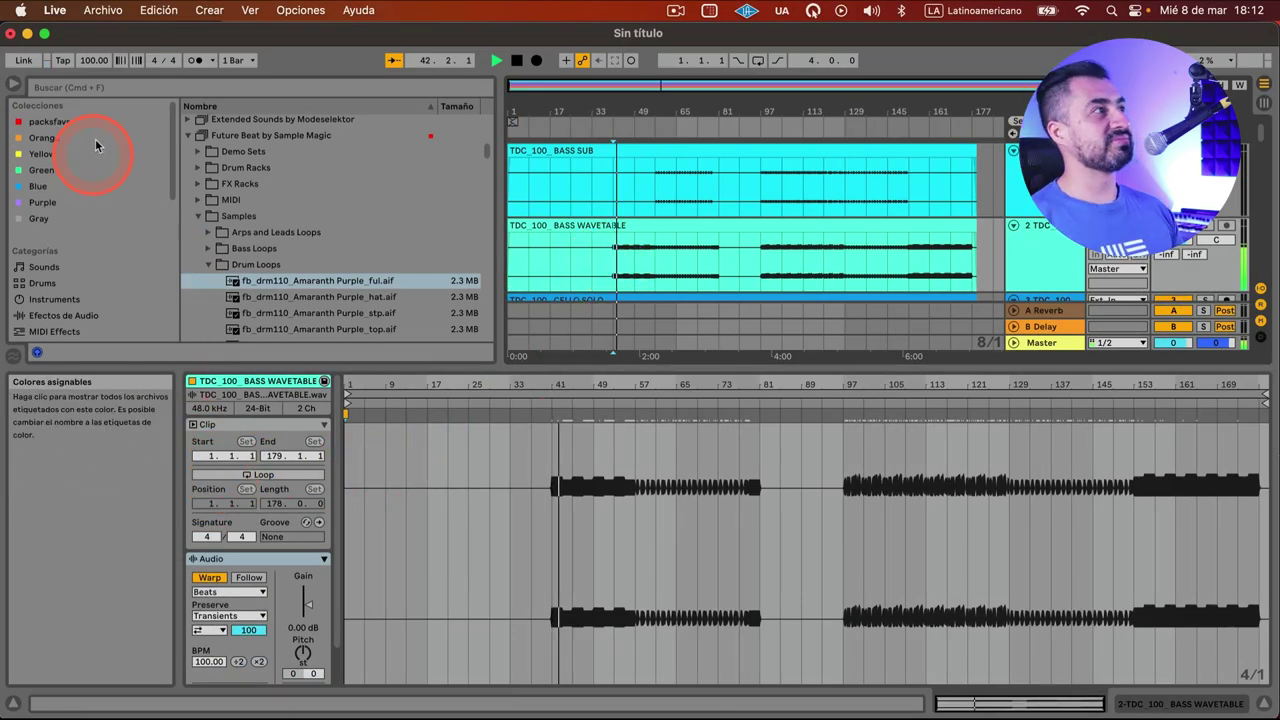
click(95, 62)
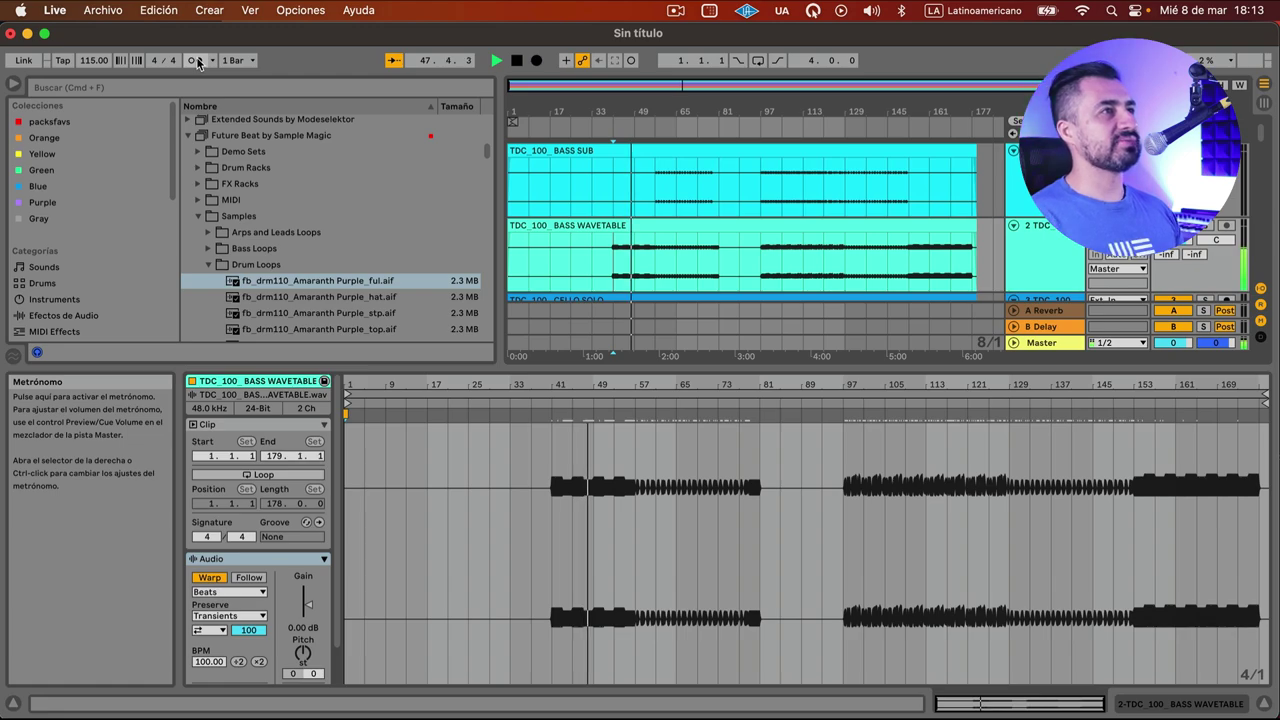
click(580, 208)
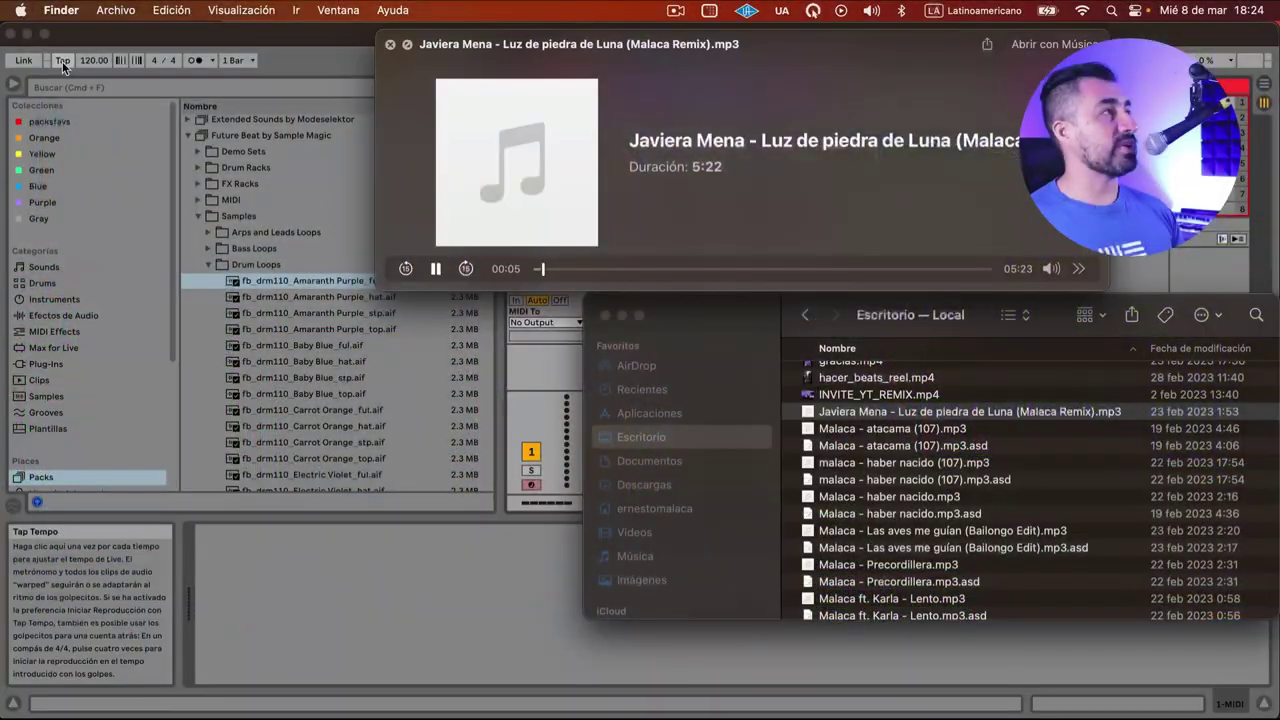
- Tap the project tempo in time with the playing Luz de piedra de Luna (Malaca Remix) track, reaching about 119 BPM
click(62, 61)
click(62, 60)
click(62, 60)
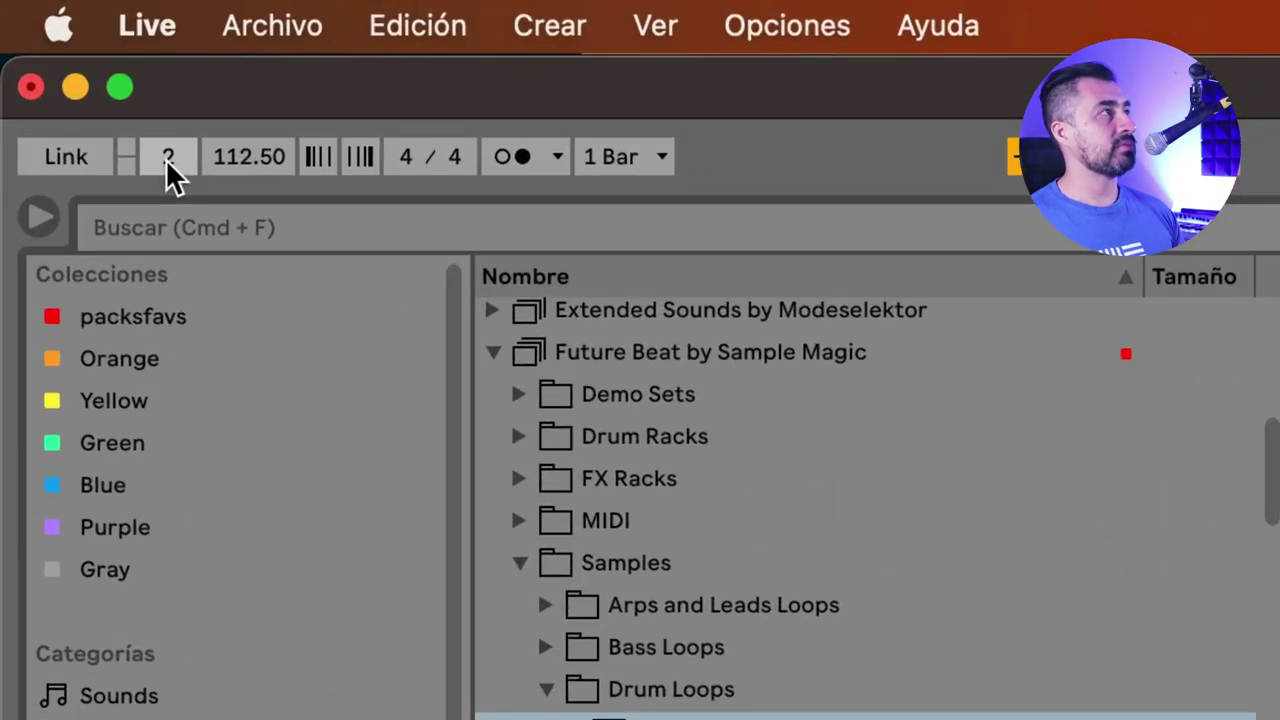
click(62, 60)
click(62, 60)
click(165, 158)
click(165, 158)
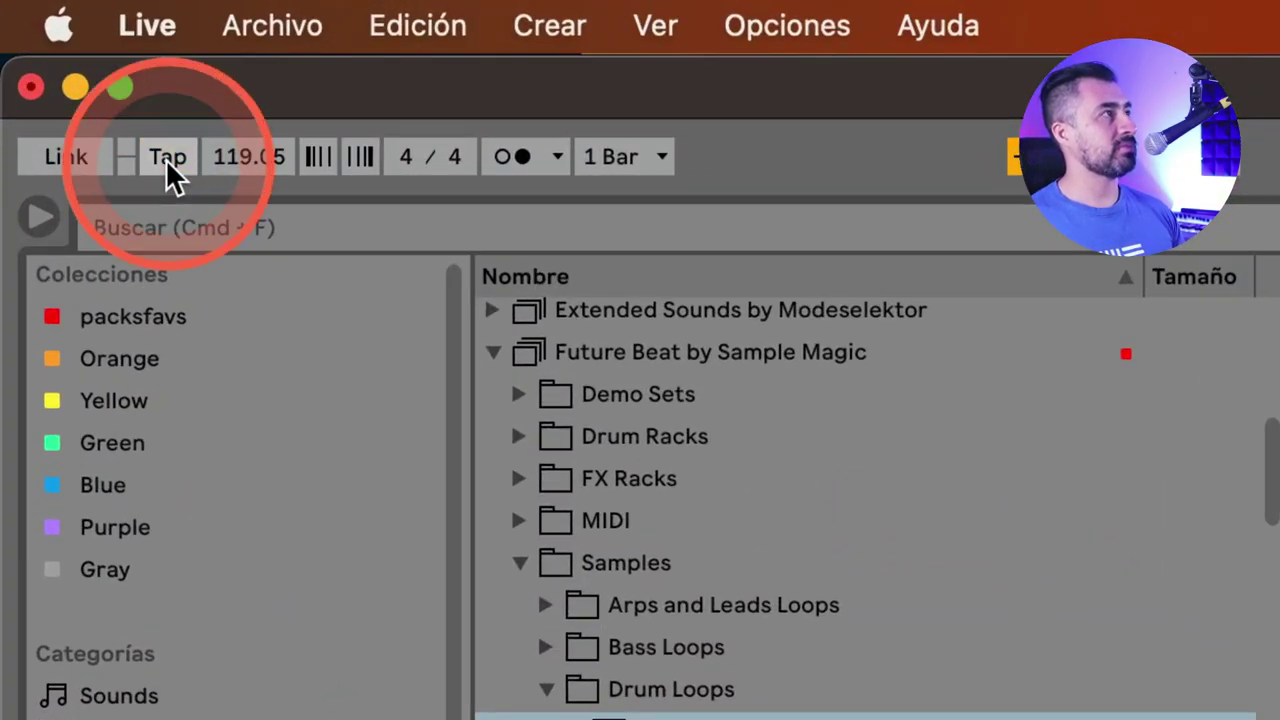
click(165, 158)
click(166, 158)
click(168, 160)
click(168, 160)
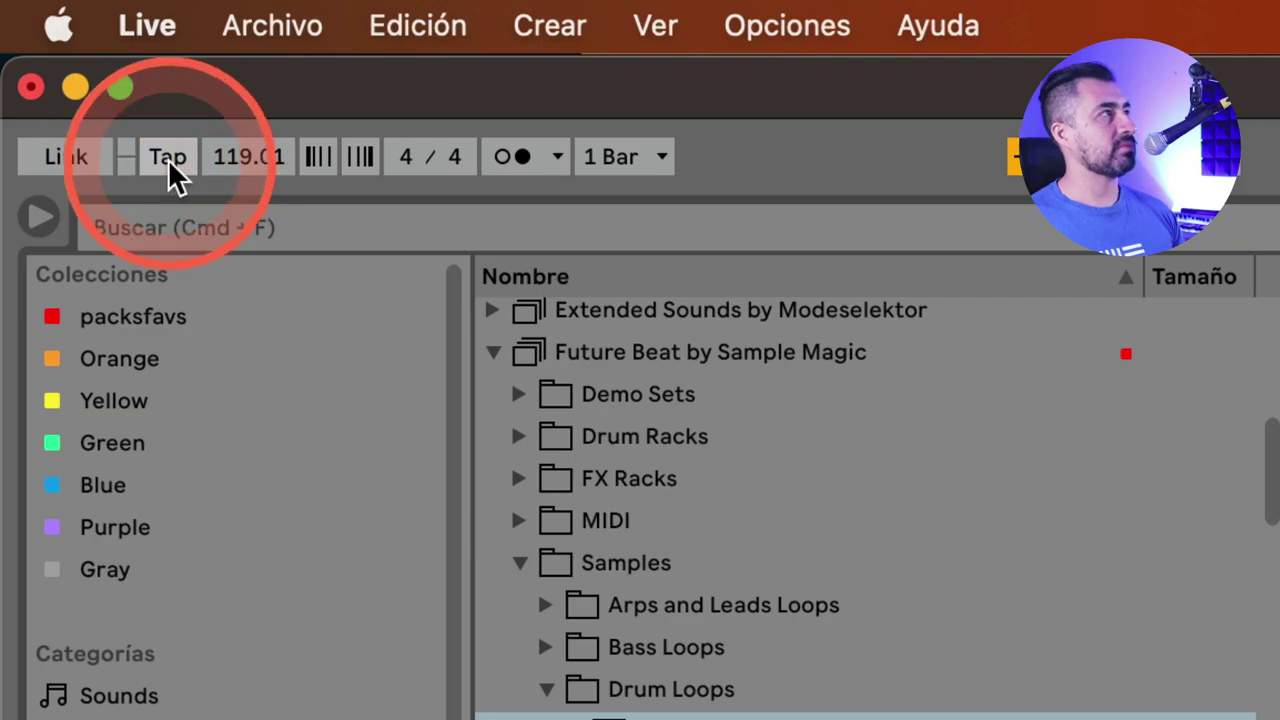
click(168, 160)
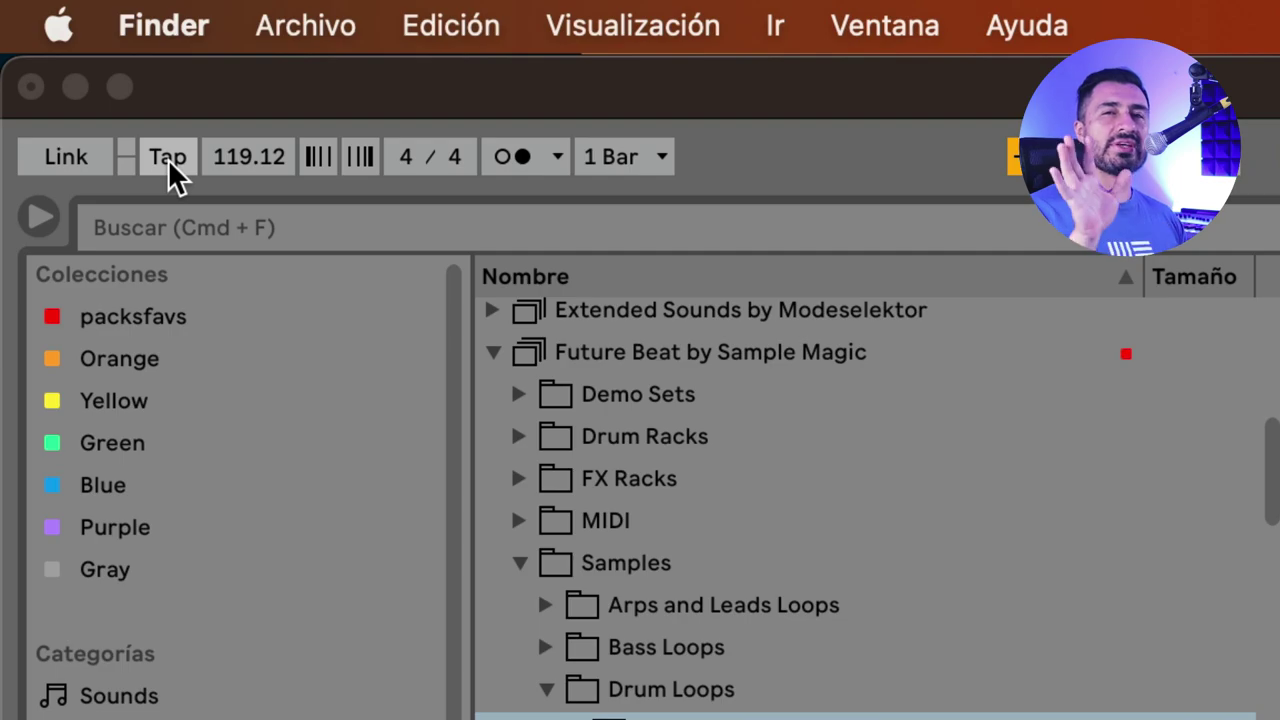
- Select the Luz de piedra de Luna (Malaca Remix) clip at bar 17 and turn on the metronome
click(183, 190)
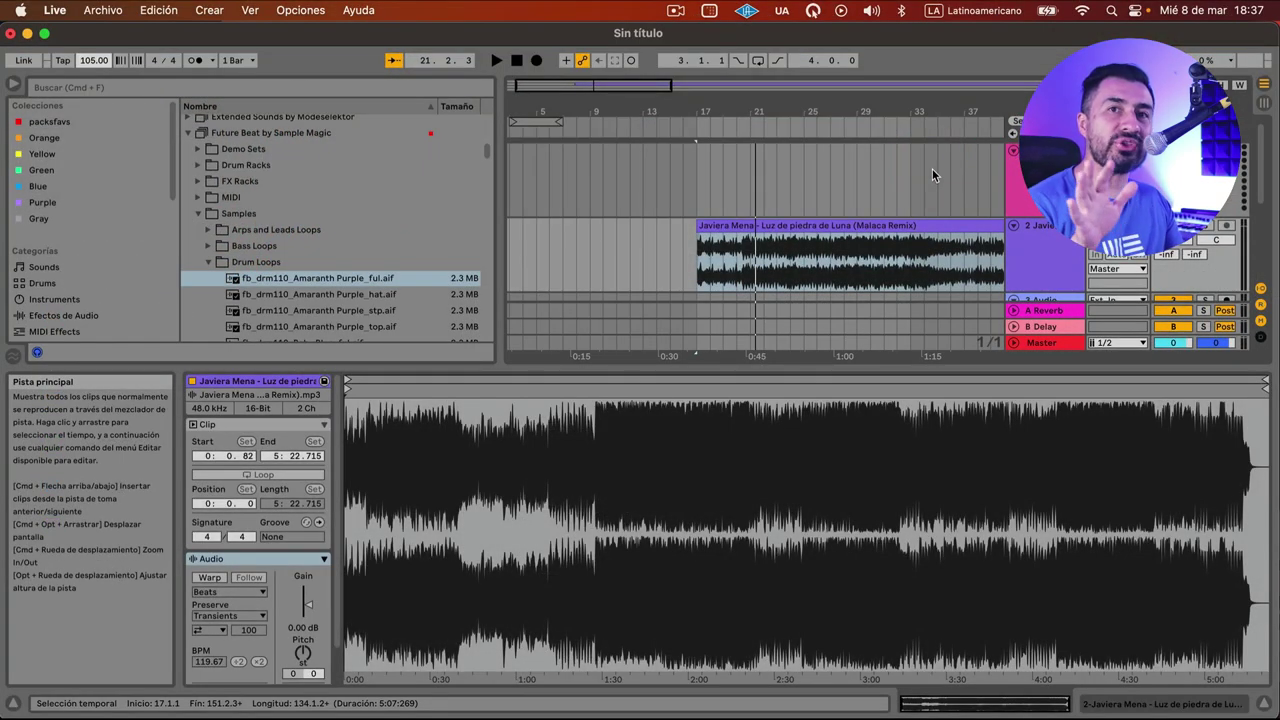
click(716, 243)
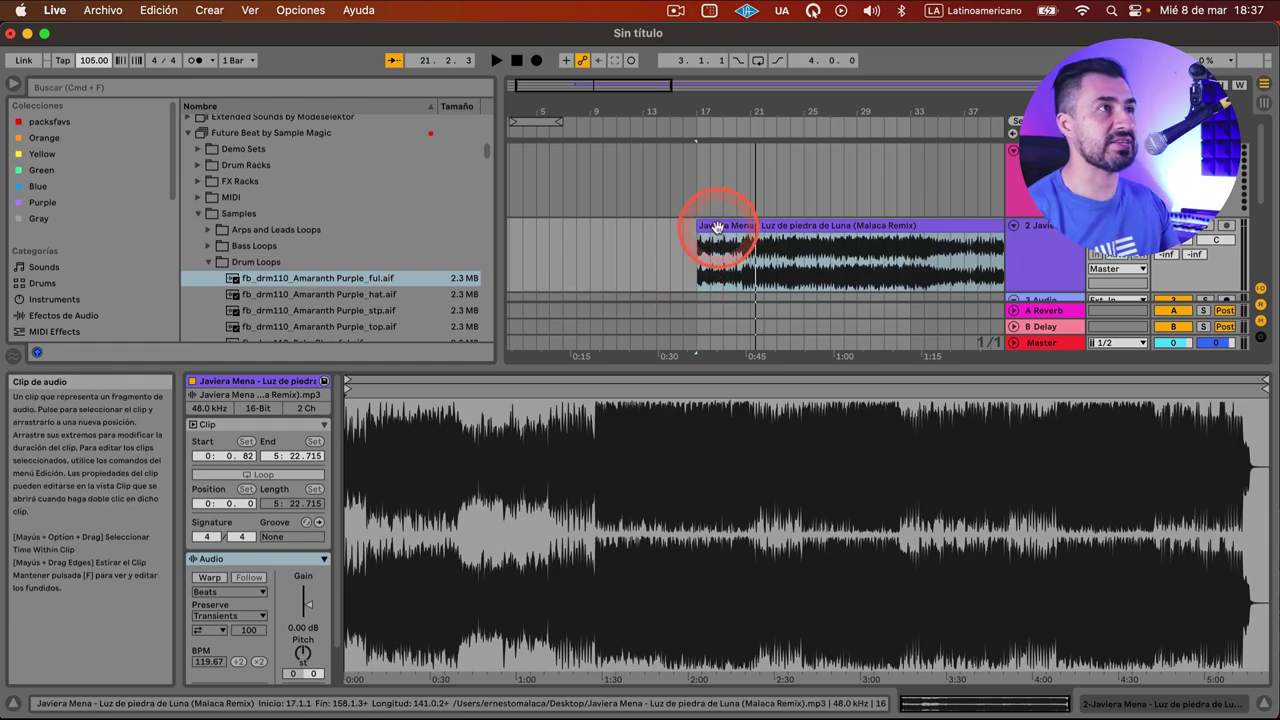
click(197, 61)
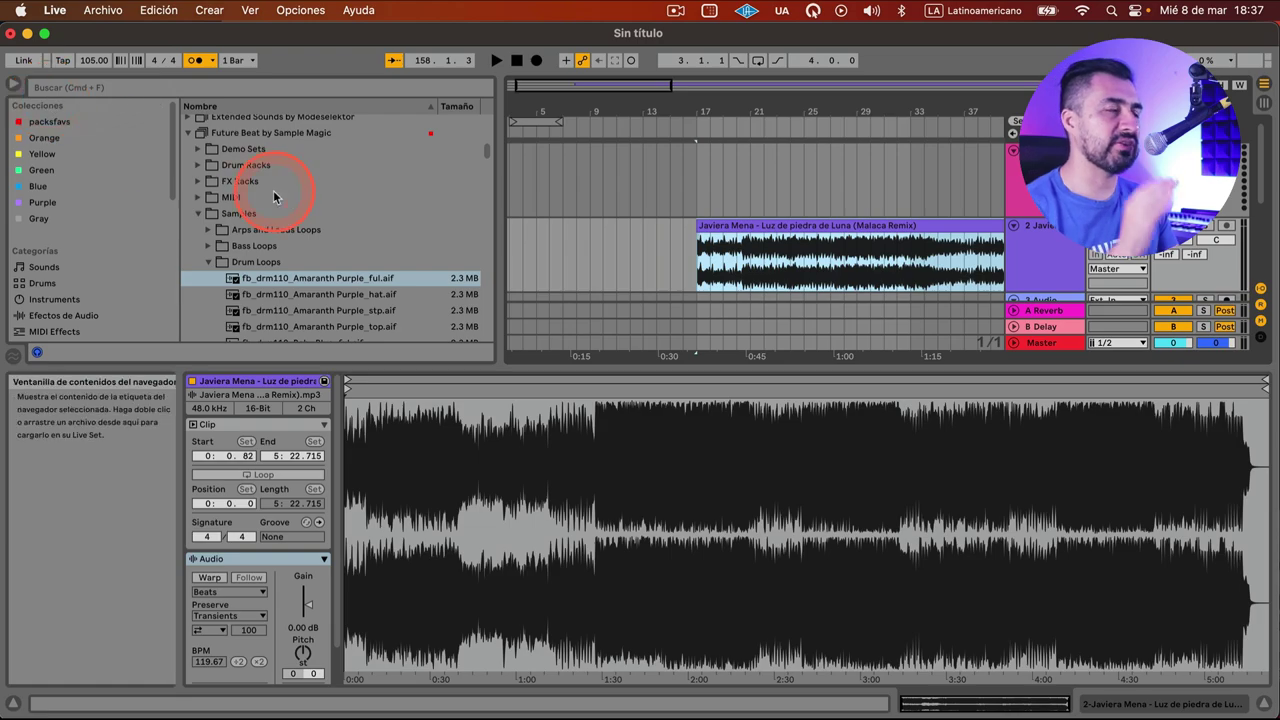
- Play the song from bar 17 and tap the project tempo in time with its beat, reaching about 112 BPM
click(61, 60)
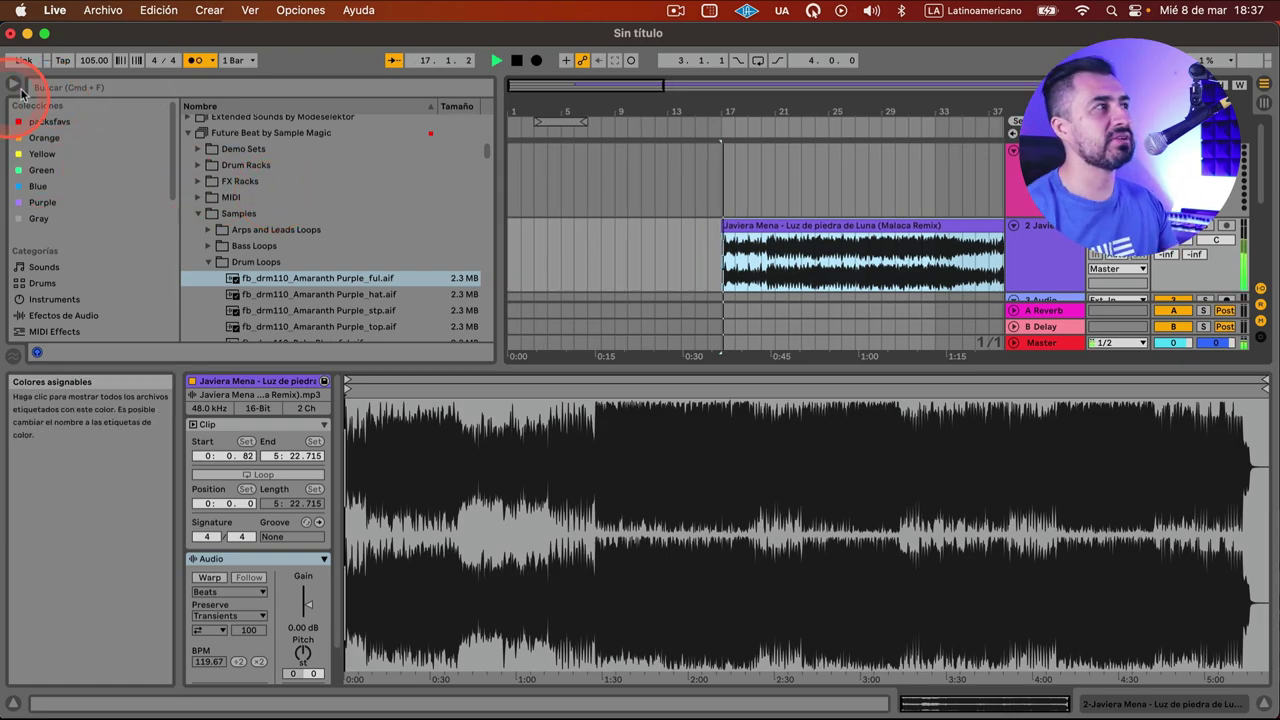
click(61, 60)
click(61, 60)
click(61, 60)
click(61, 60)
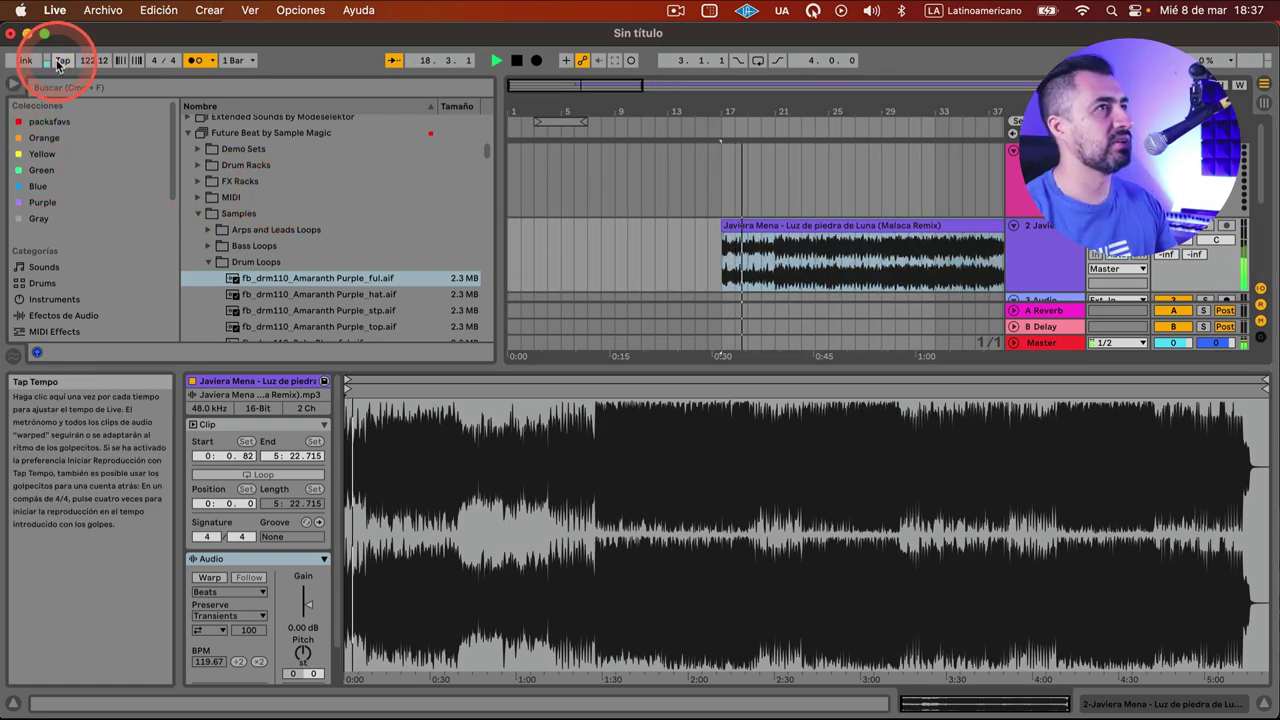
click(61, 60)
click(61, 60)
click(61, 60)
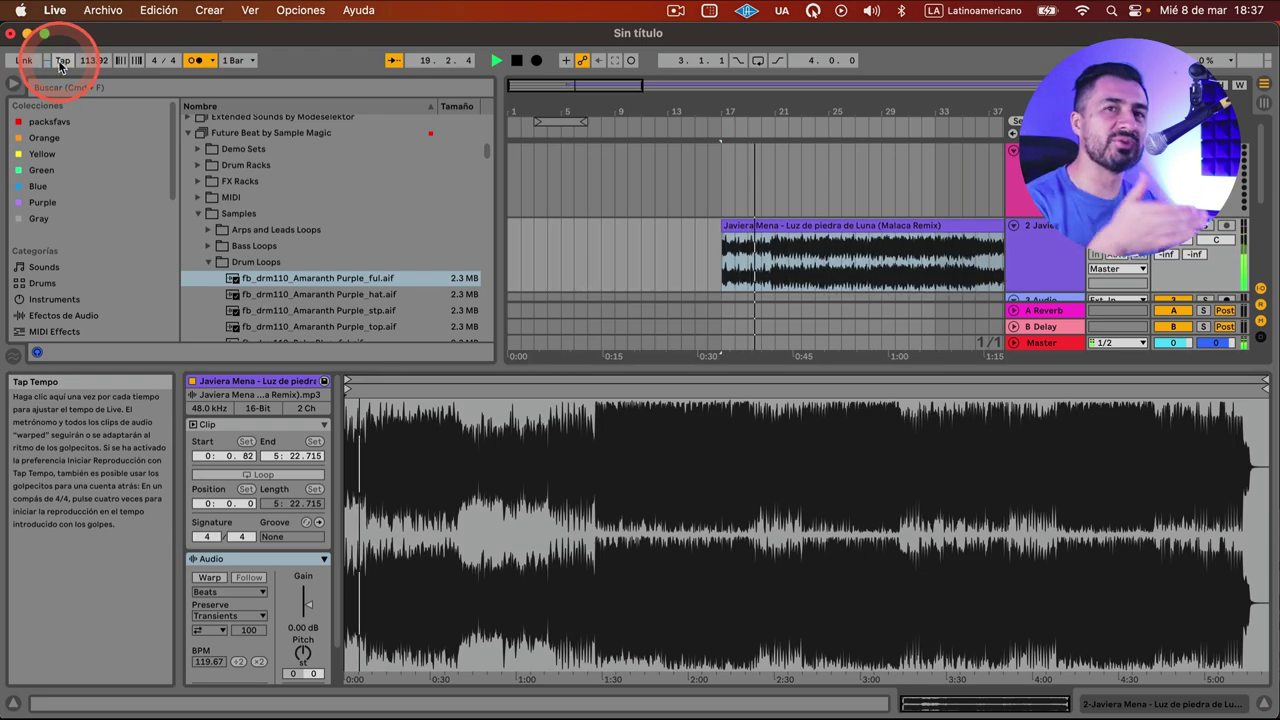
click(61, 60)
click(61, 60)
click(61, 60)
click(61, 60)
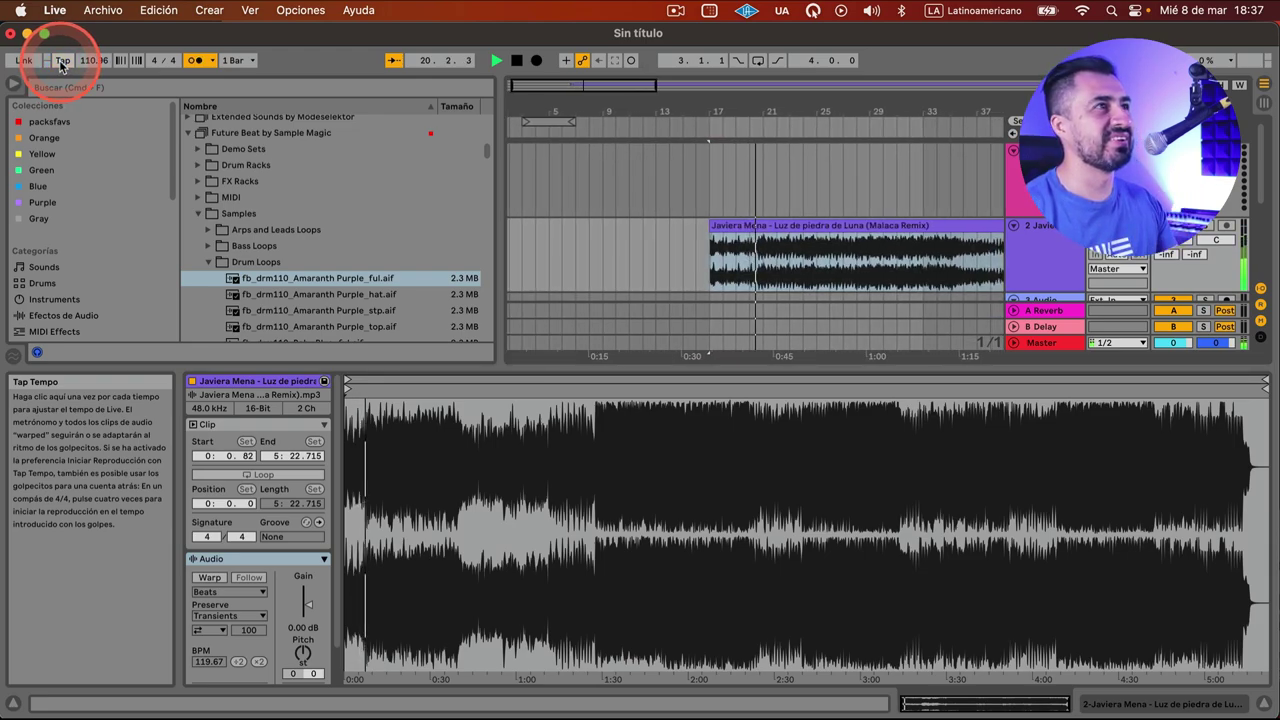
click(61, 60)
click(61, 60)
click(61, 60)
click(61, 60)
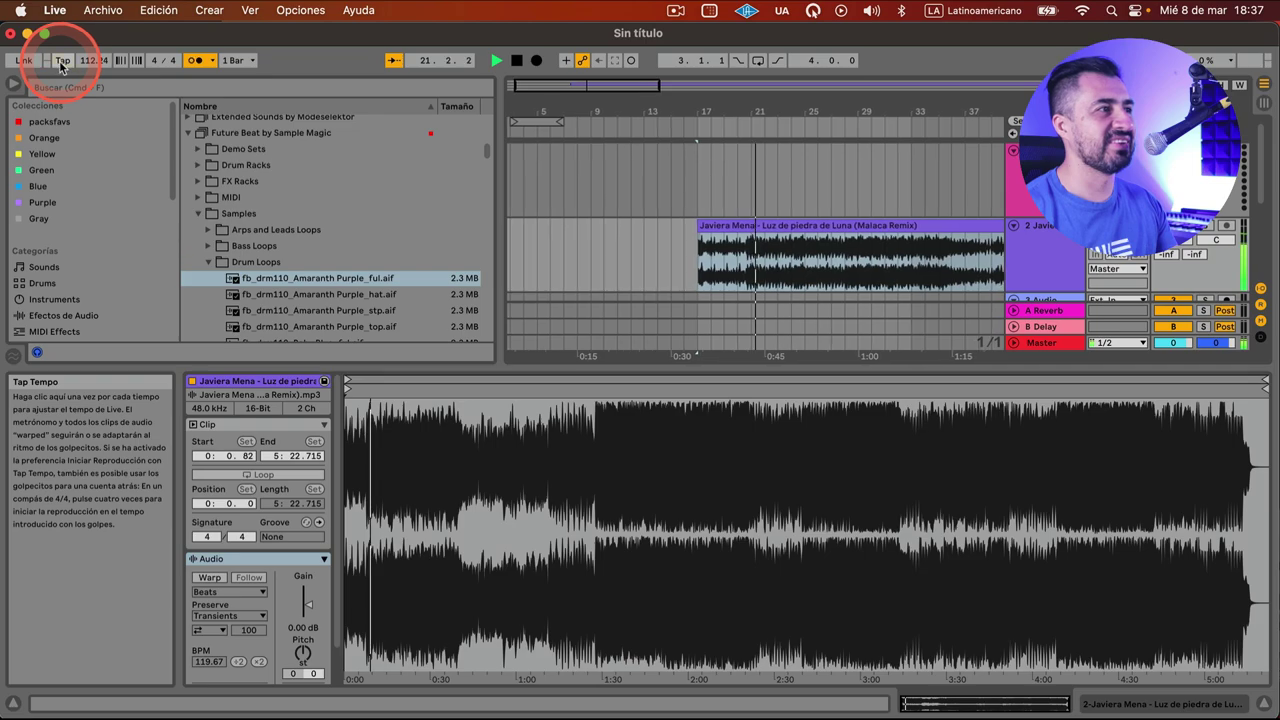
click(61, 60)
click(61, 60)
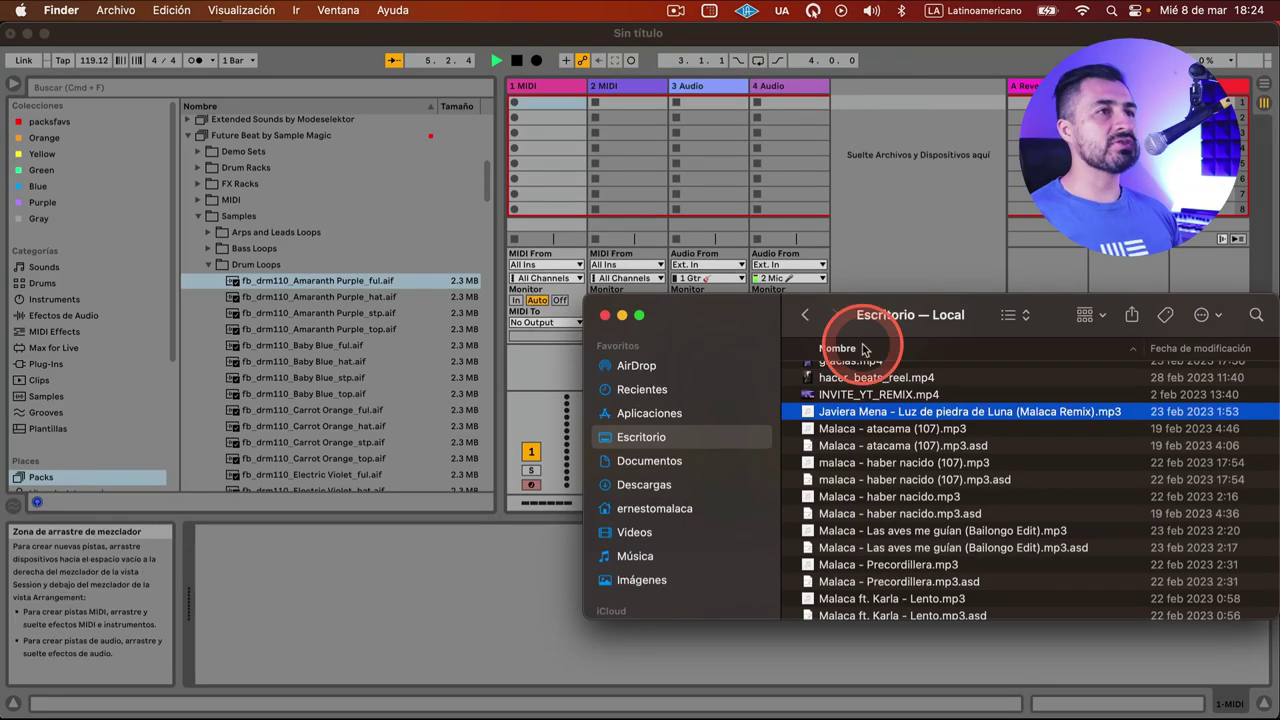
- Import Javiera Mena - Luz de piedra de Luna (Malaca Remix).mp3 from the Finder desktop folder onto arrangement track 2 at bar 15 and open its waveform
click(890, 188)
key(Tab)
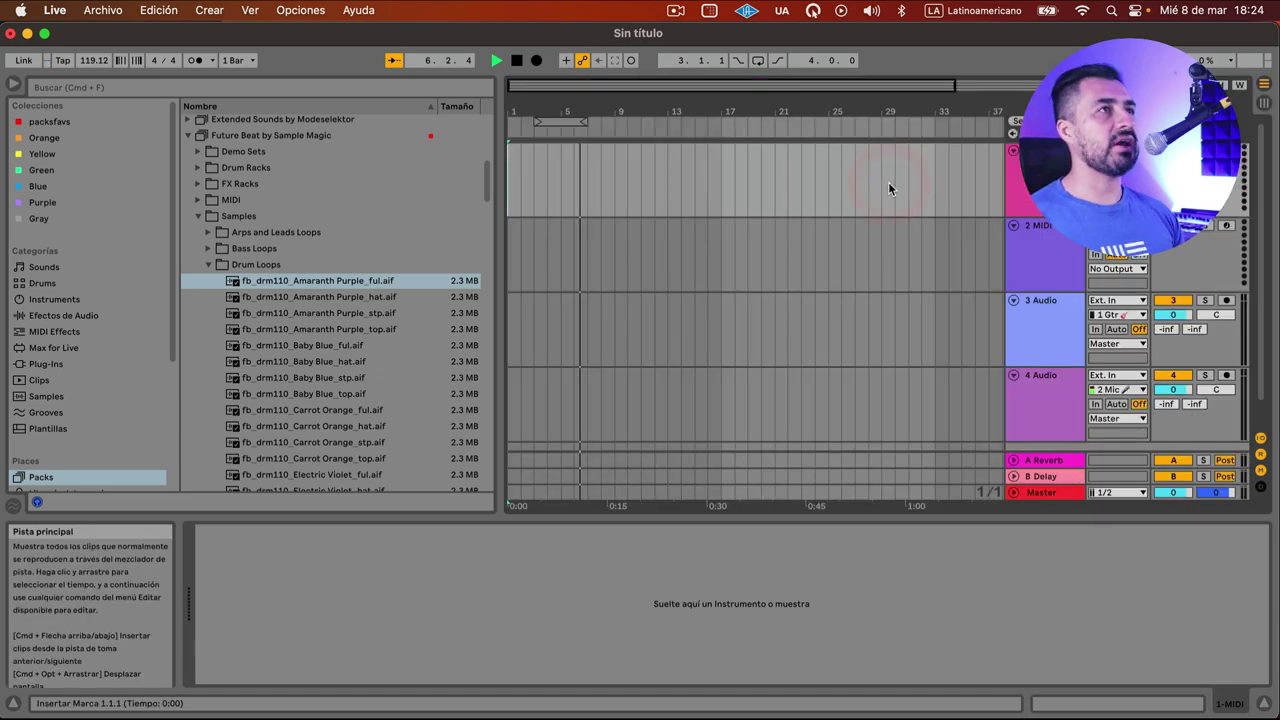
key(super+Tab)
drag(880, 411, 697, 222)
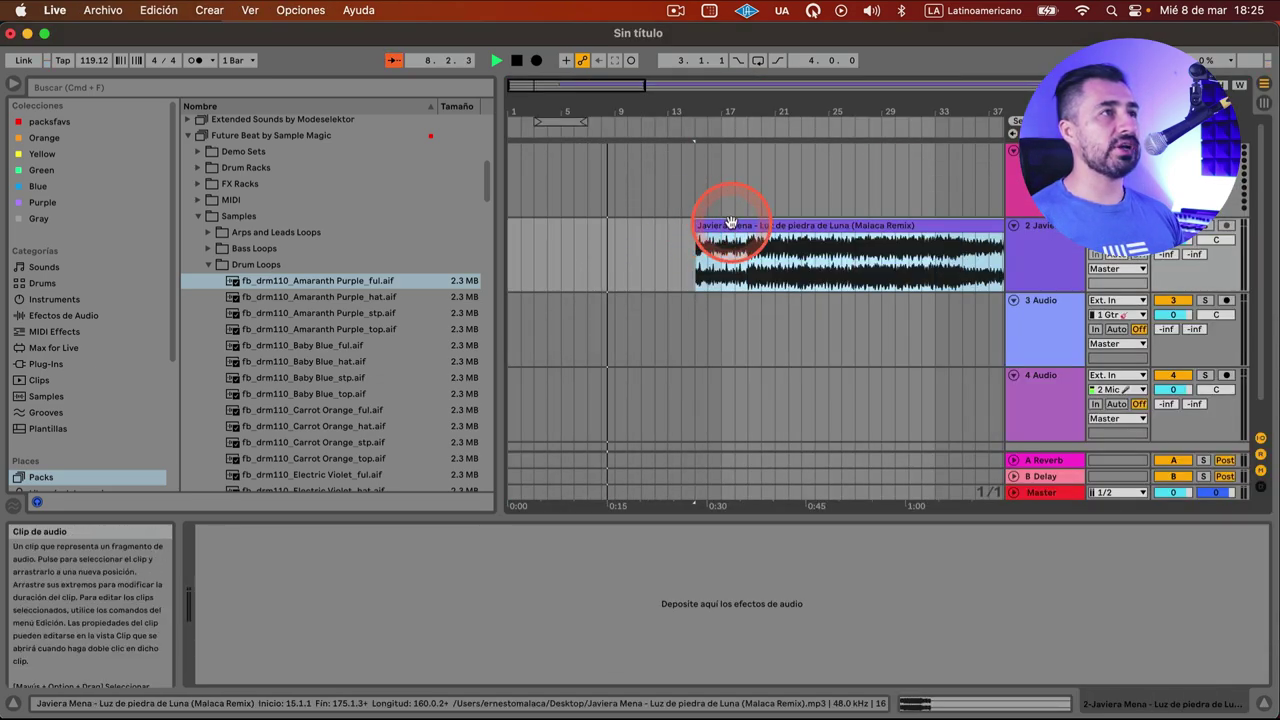
click(730, 222)
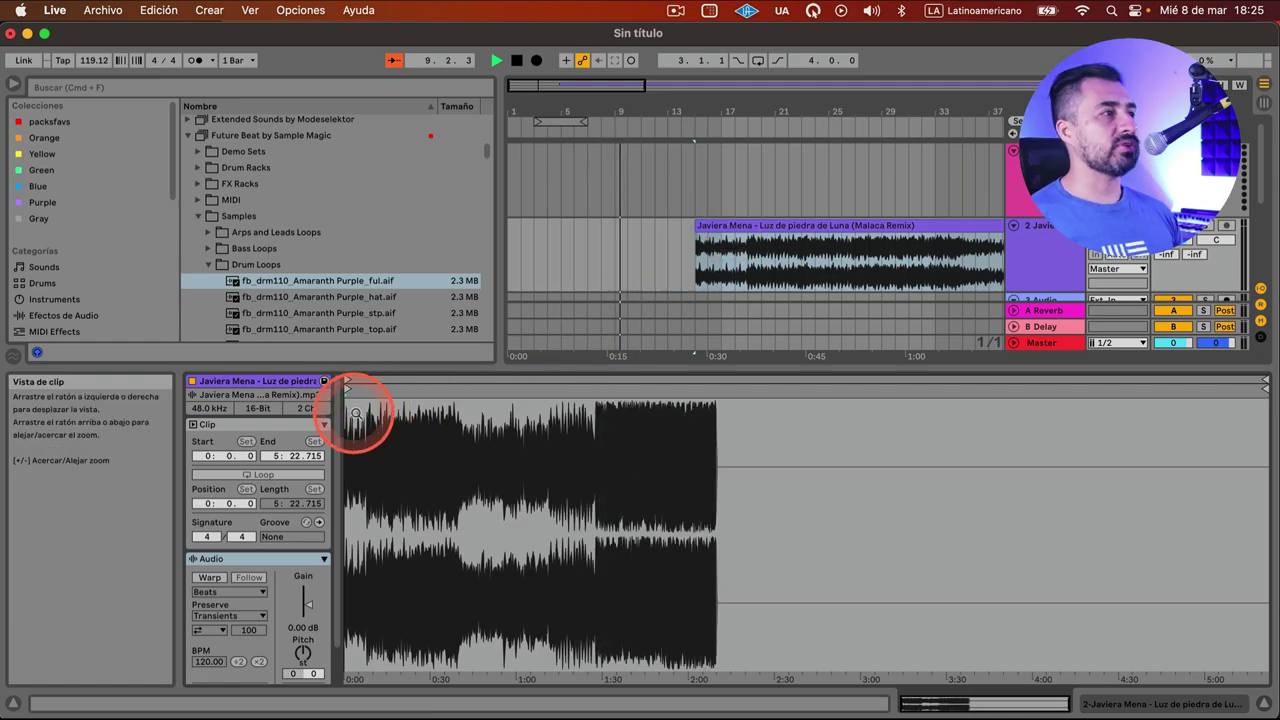
drag(357, 400, 390, 435)
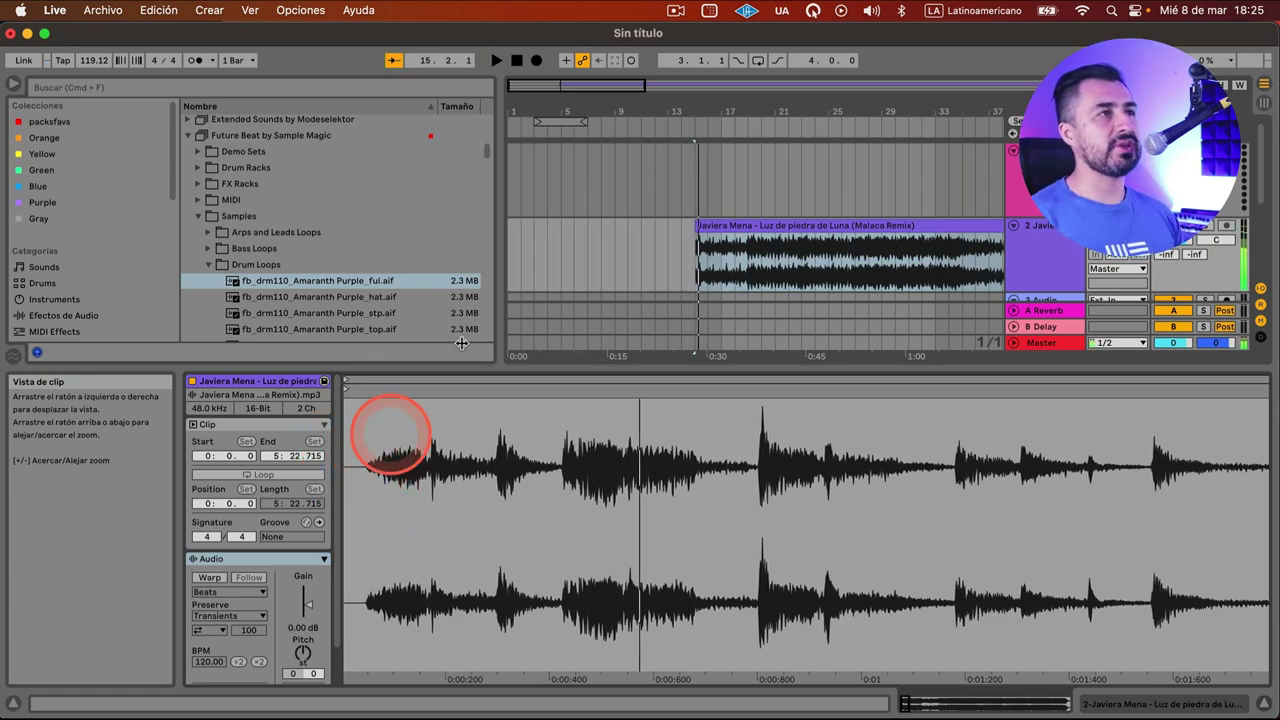
- Move the song clip to bar 17 and play it against the metronome at a project tempo of 120 BPM
drag(718, 222, 746, 232)
click(195, 60)
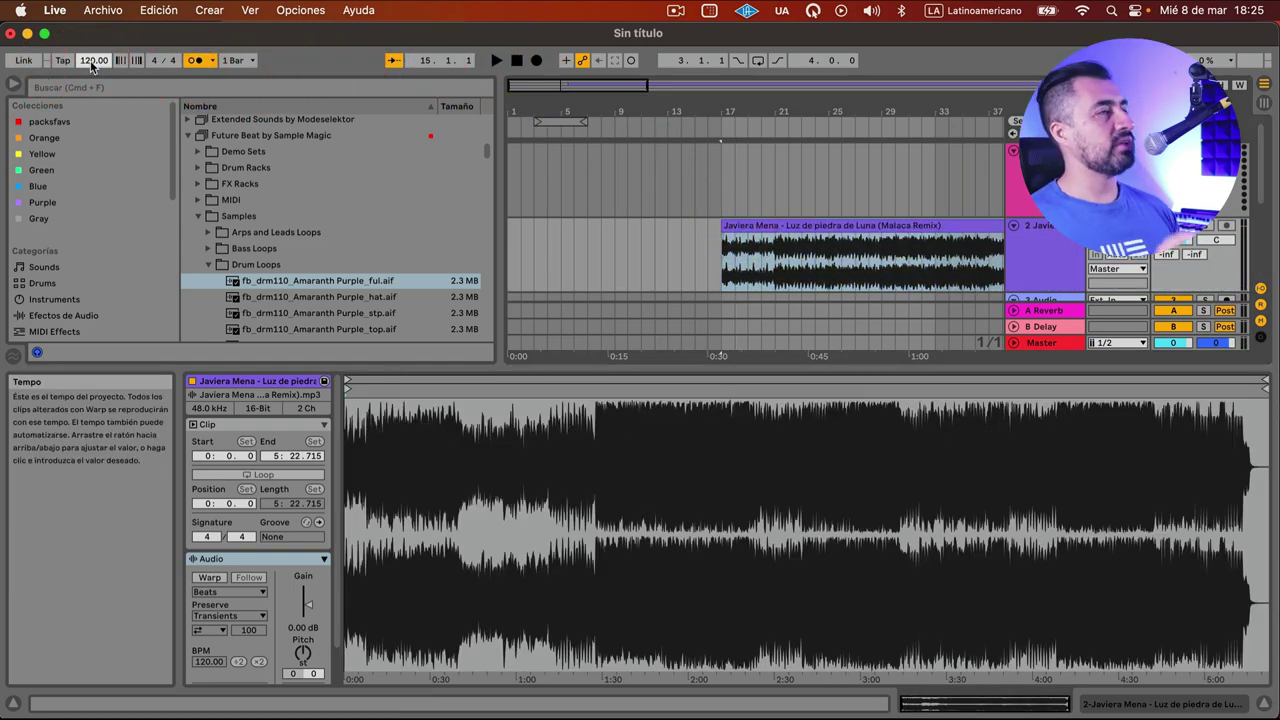
click(731, 228)
key(space)
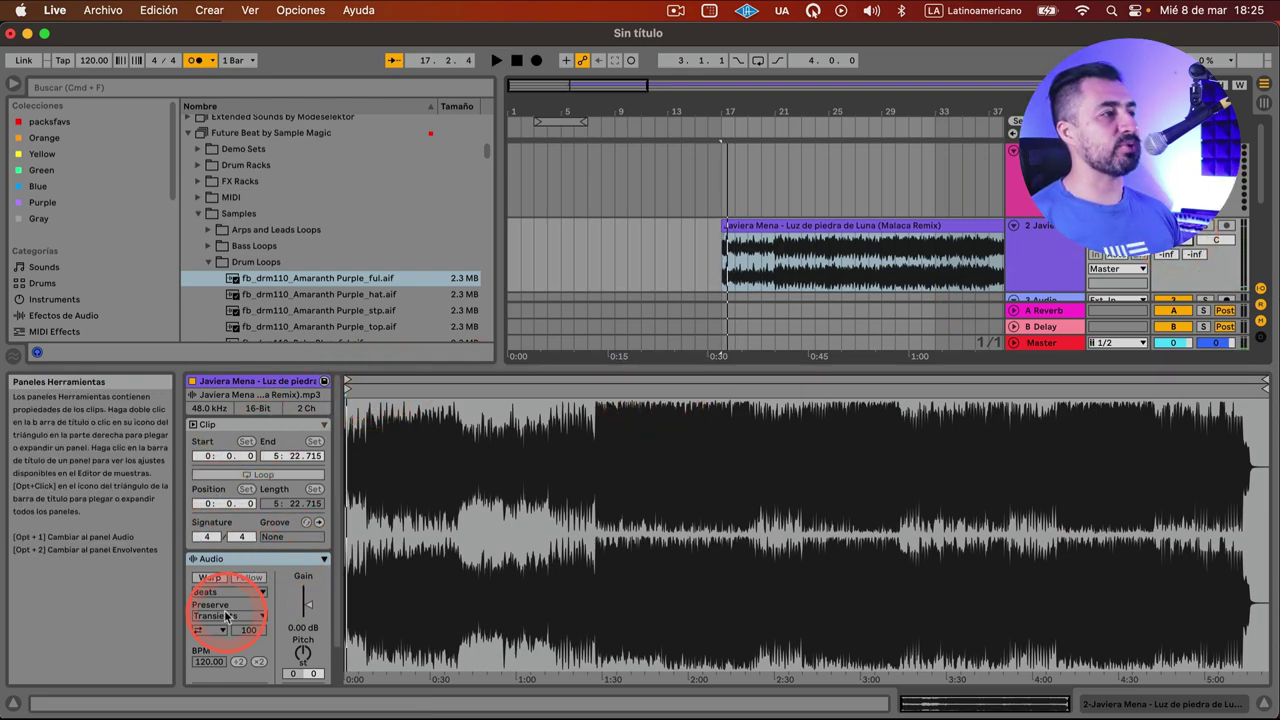
- Turn on Warp for the song clip and set 1.1.1 at the first transient of the waveform
click(207, 578)
drag(371, 386, 348, 384)
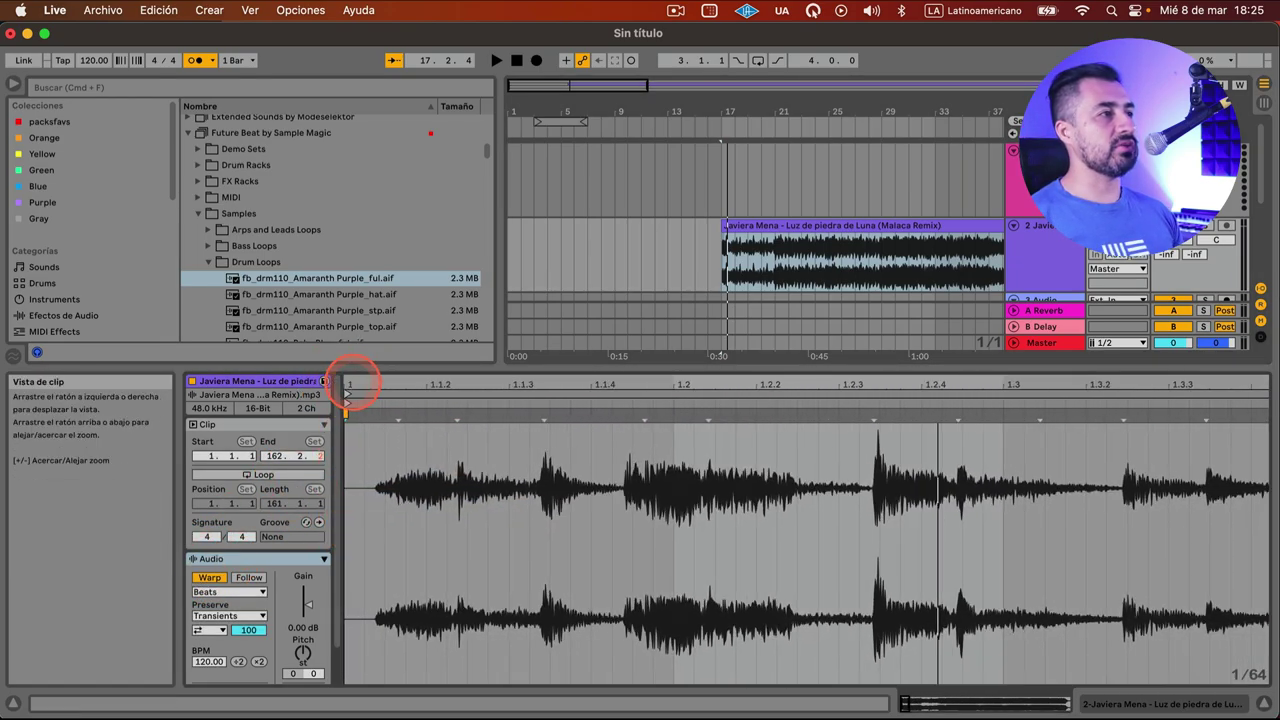
right_click(396, 416)
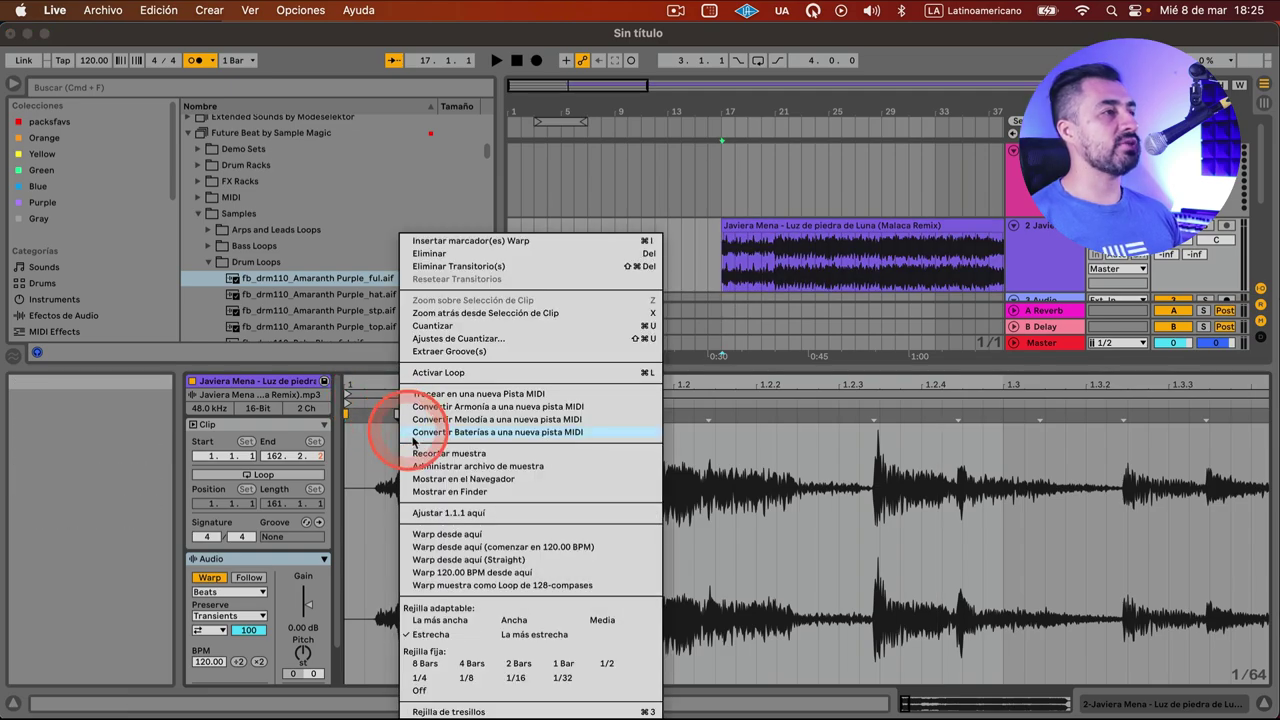
click(470, 516)
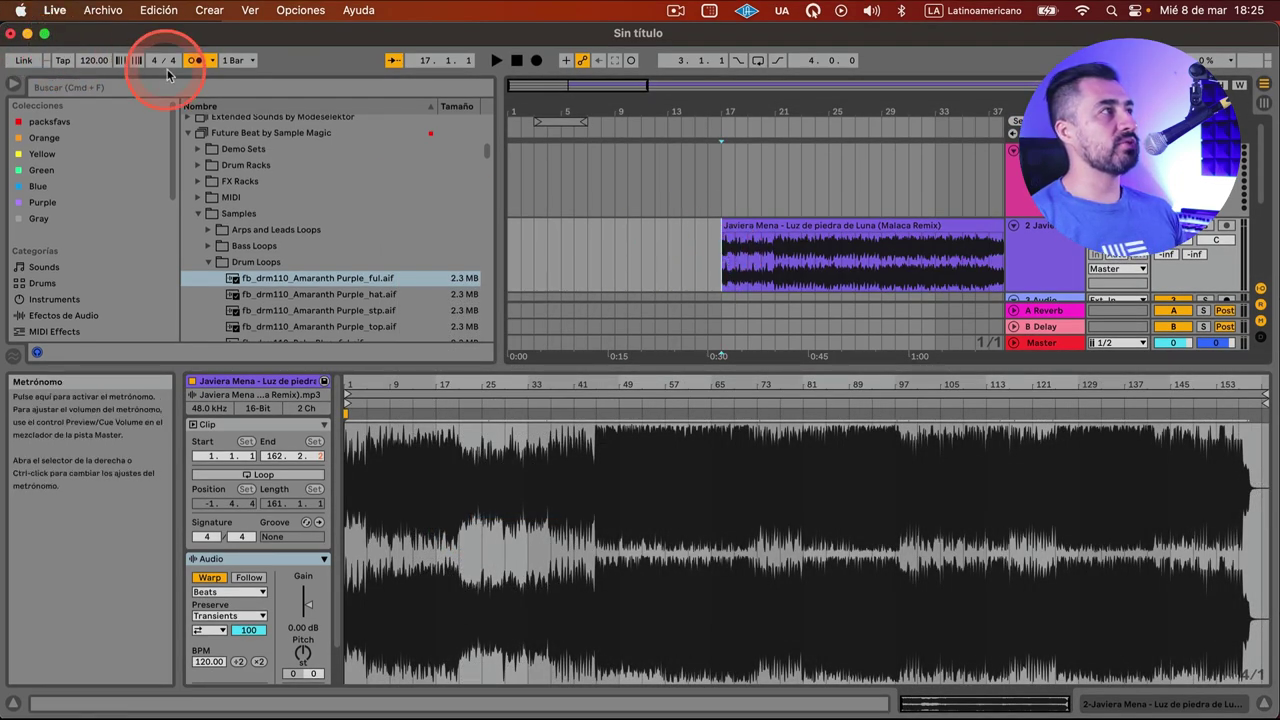
- Play the warped clip with the metronome and pin its beats at bars 4 and 5 with warp markers
key(space)
click(372, 343)
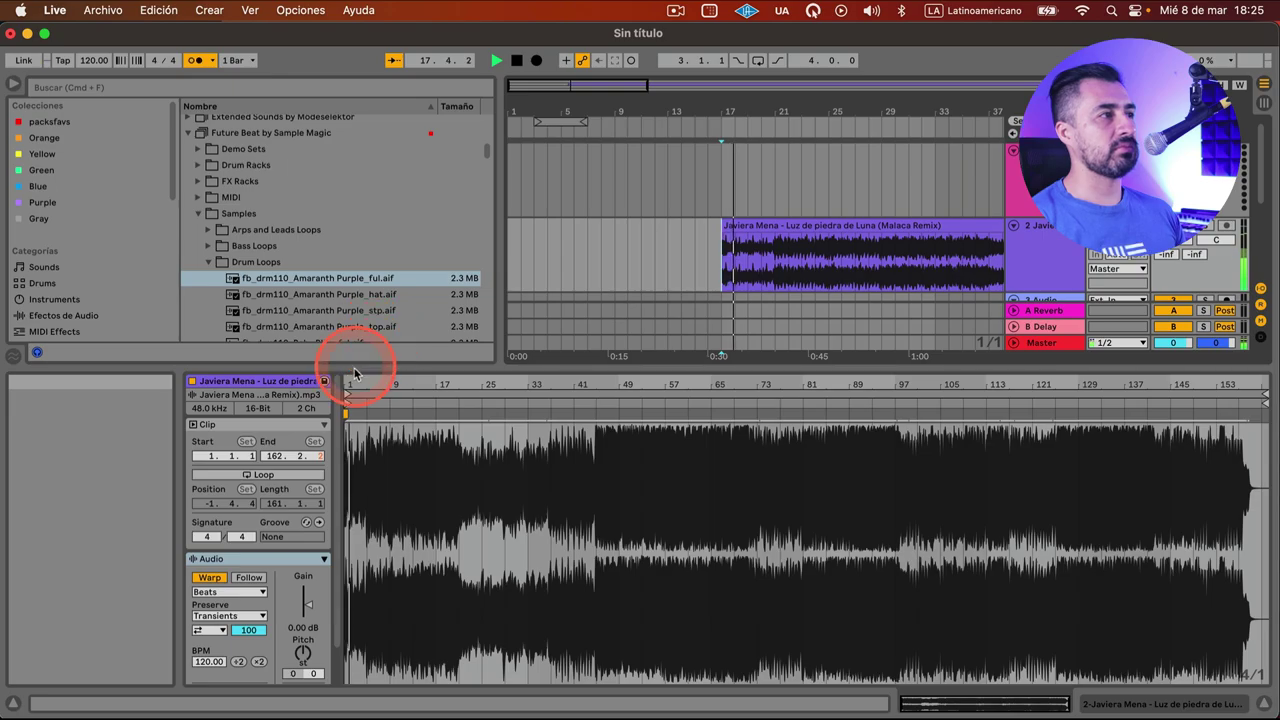
mouse_move(344, 386)
mouse_down()
mouse_move(634, 386)
mouse_move(634, 374)
mouse_move(641, 415)
mouse_up()
key(space)
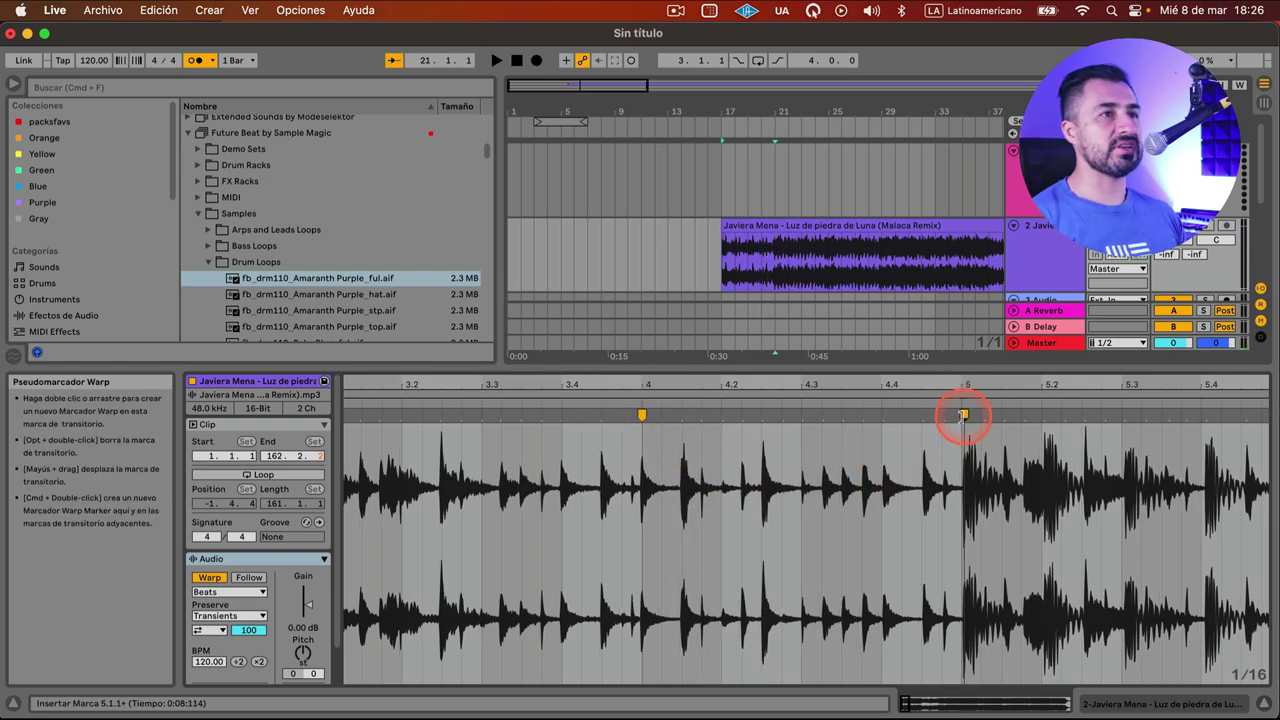
click(962, 416)
- Play the song clip from its start to check its first bars against the metronome
scroll(956, 423, right, 5)
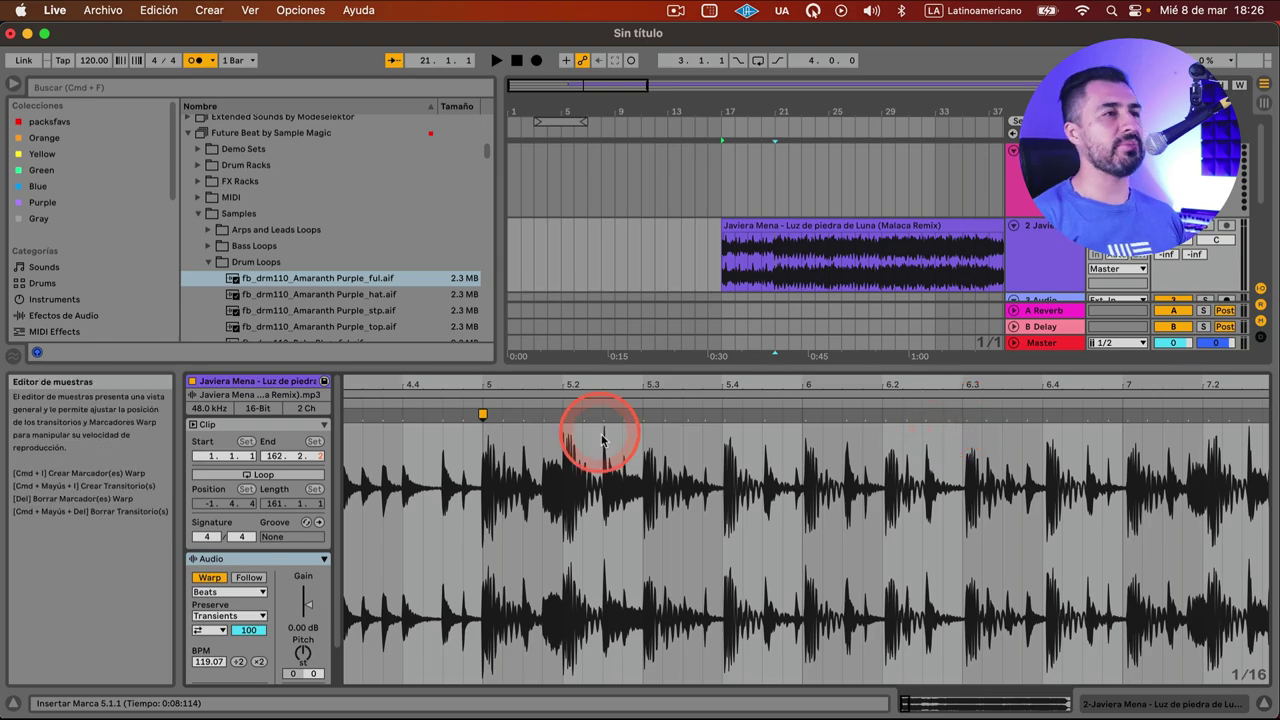
scroll(486, 418, down, 5)
scroll(678, 463, down, 4)
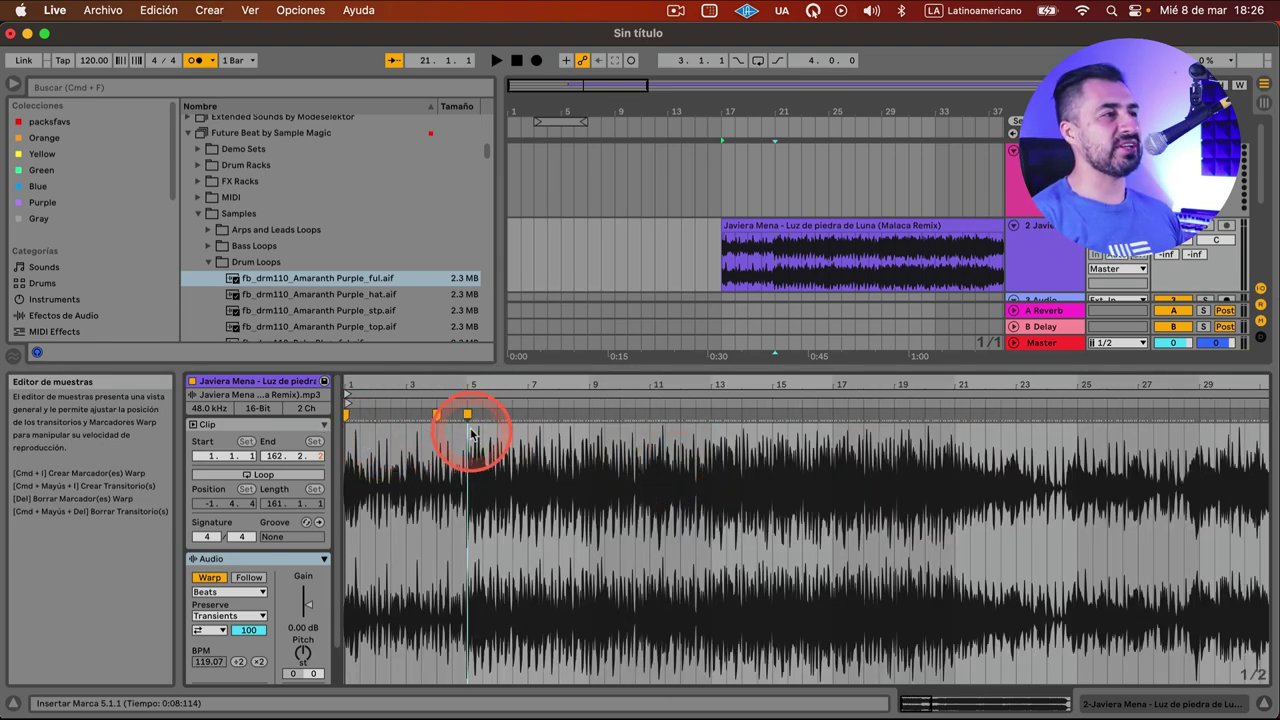
click(421, 455)
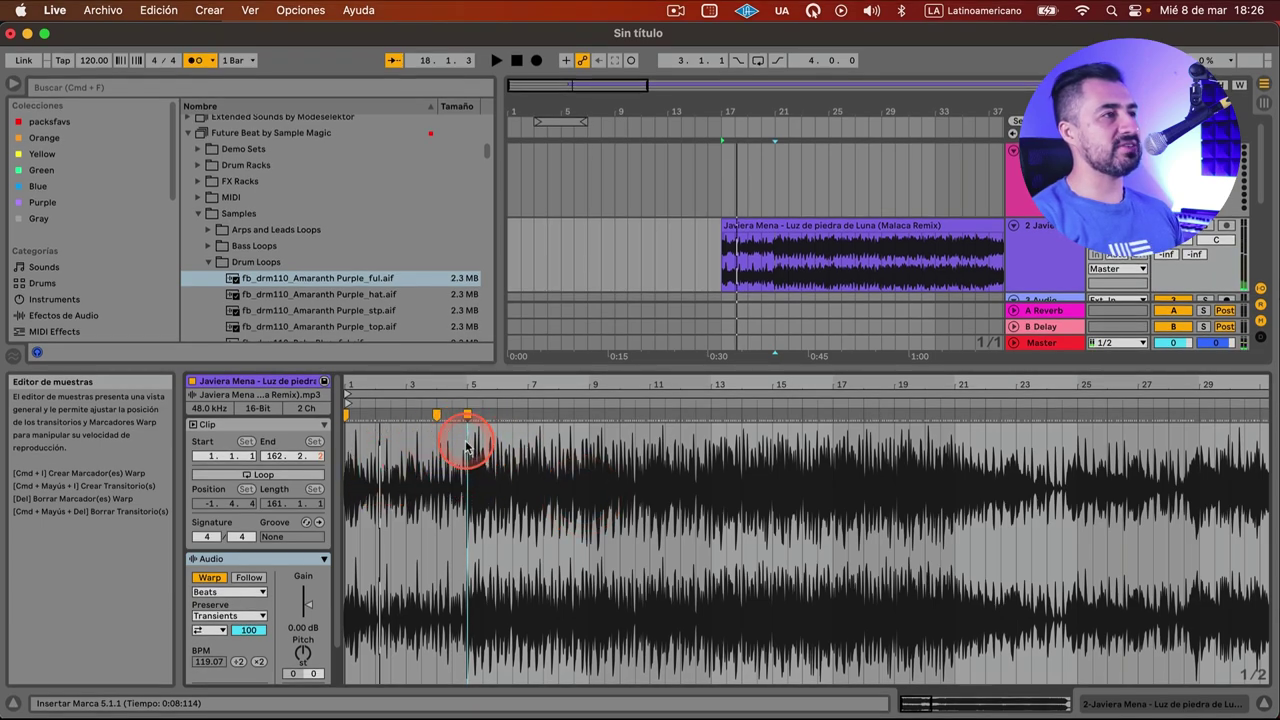
click(468, 451)
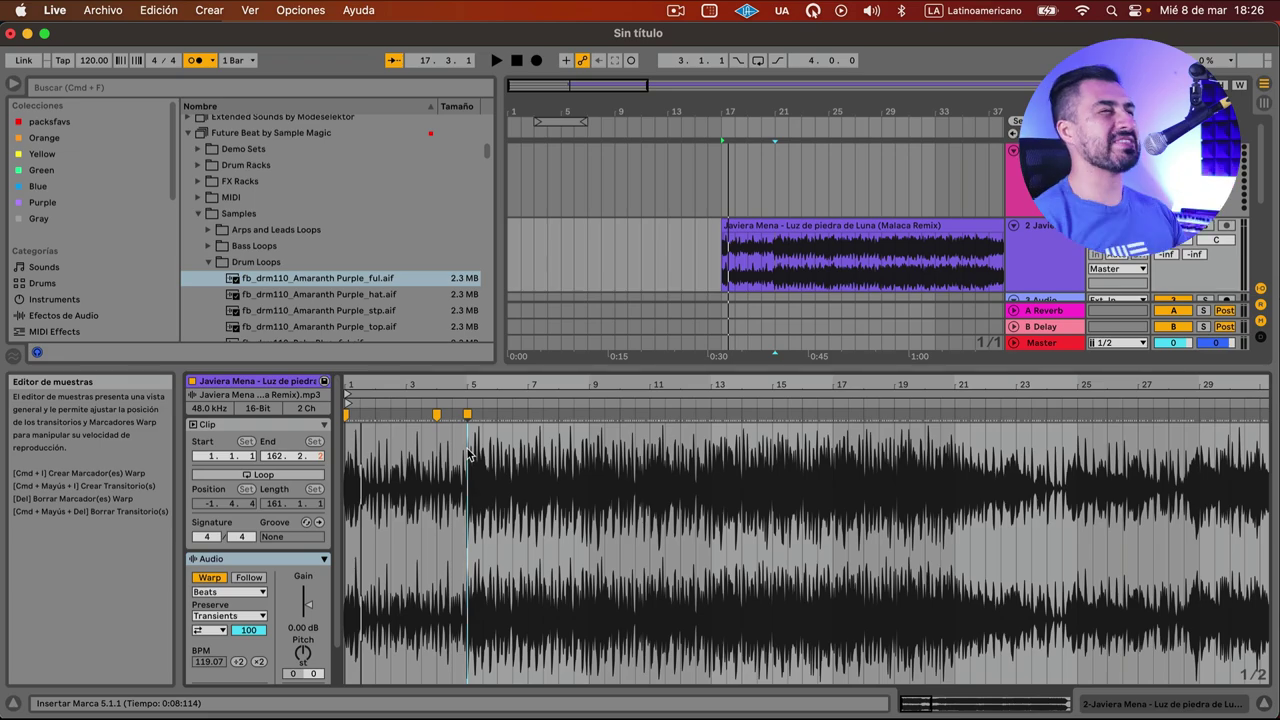
key(space)
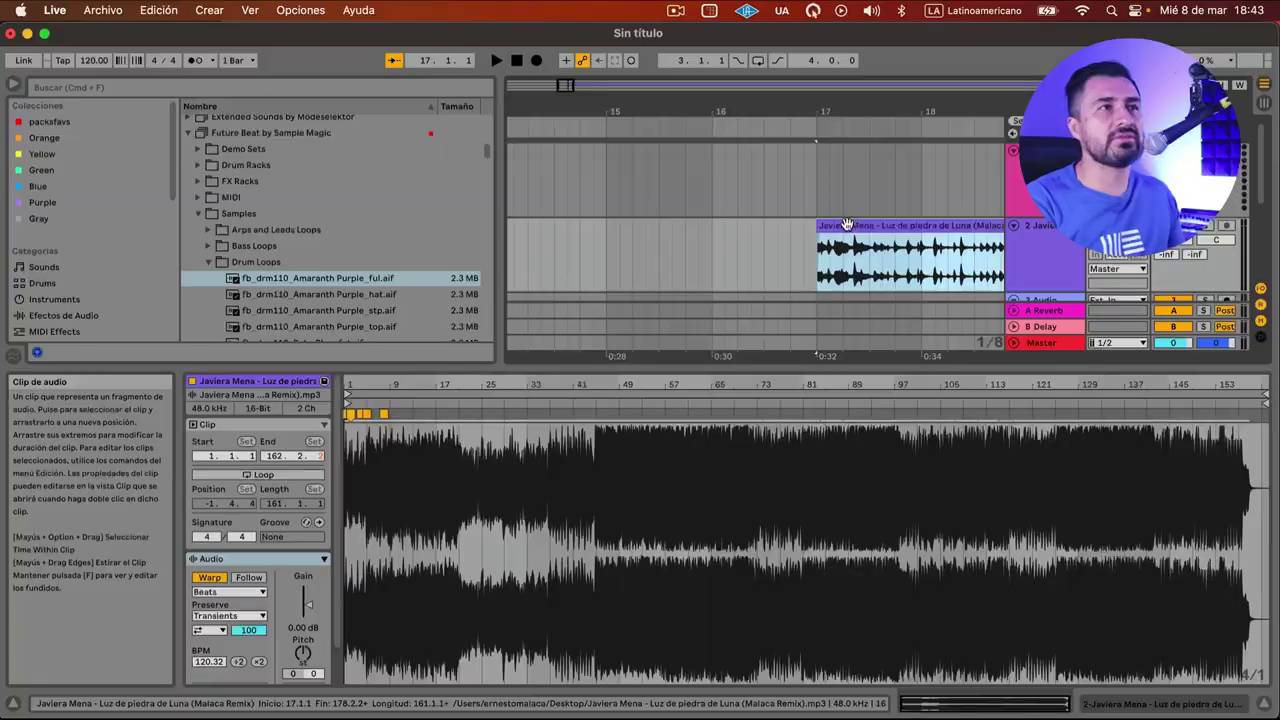
- Play the arrangement from bar 17 and examine the transients in the first bar of the song clip's waveform
scroll(847, 224, right, 5)
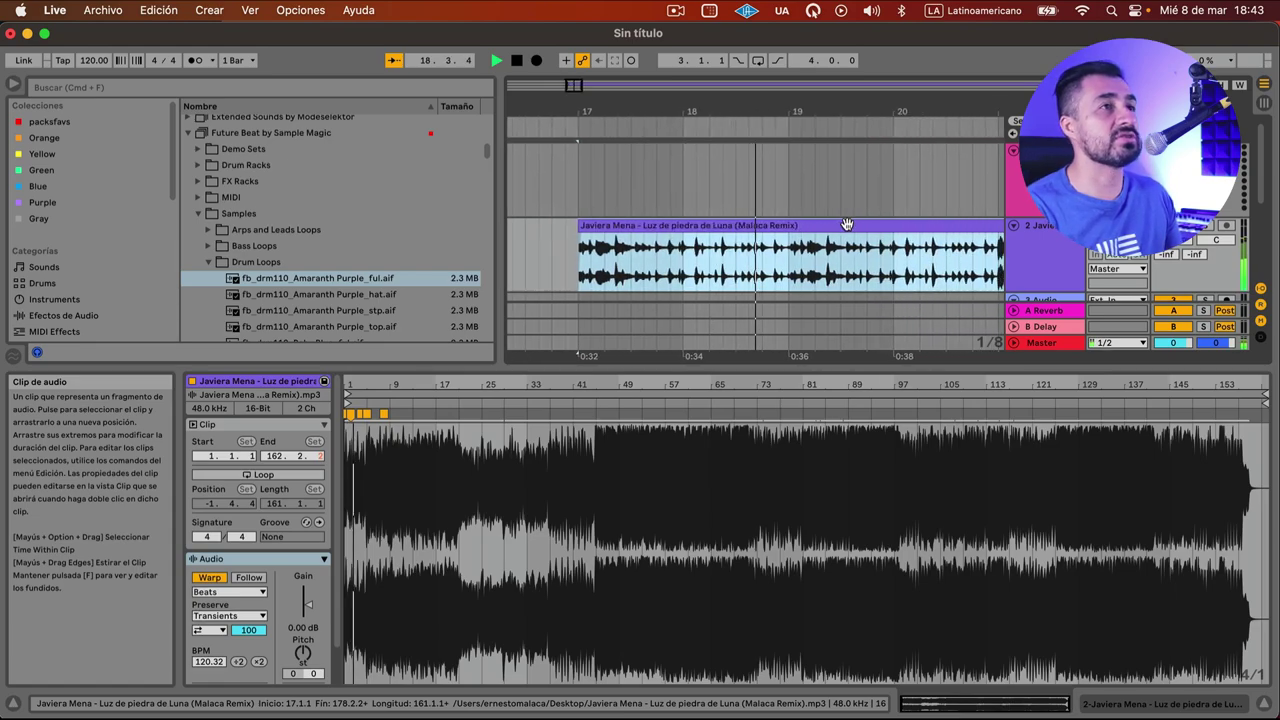
click(848, 218)
mouse_move(366, 380)
mouse_down()
mouse_move(531, 417)
mouse_move(389, 377)
mouse_move(361, 401)
mouse_up()
scroll(423, 471, left, 5)
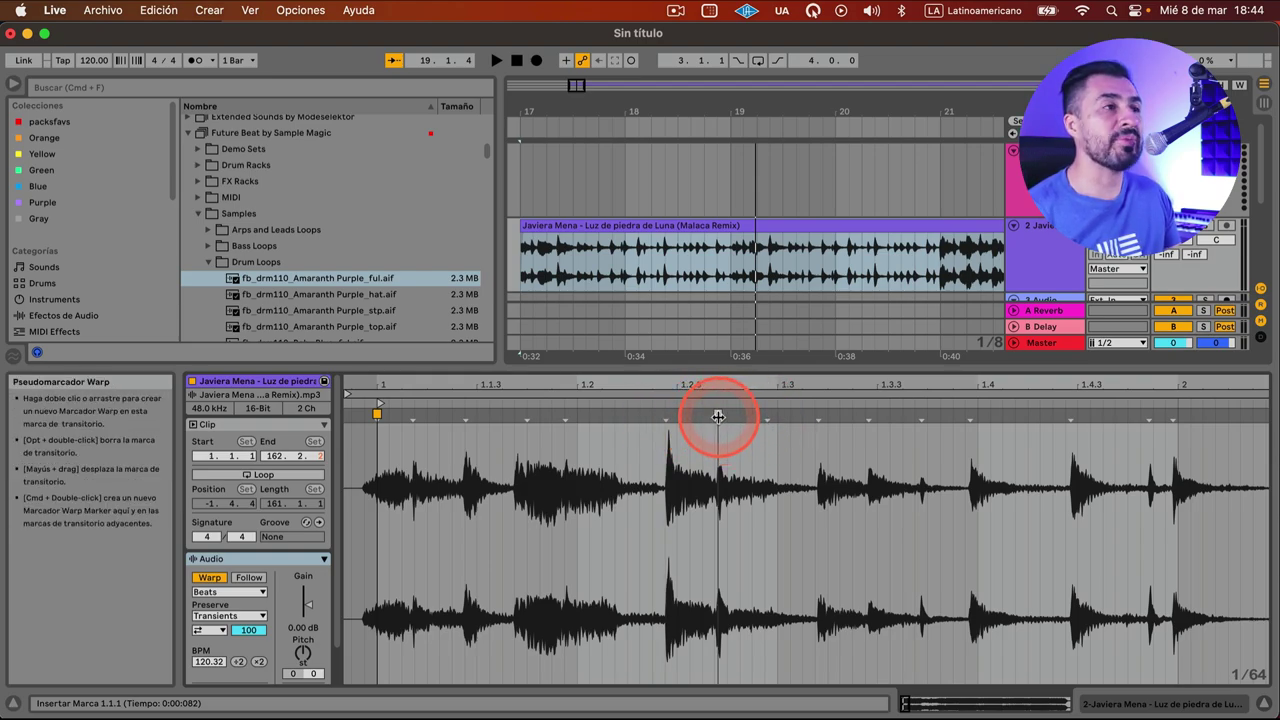
- Add a warp marker on the strong transient just before 1.2.3 and move it onto the 1.2.3 grid line
double_click(665, 415)
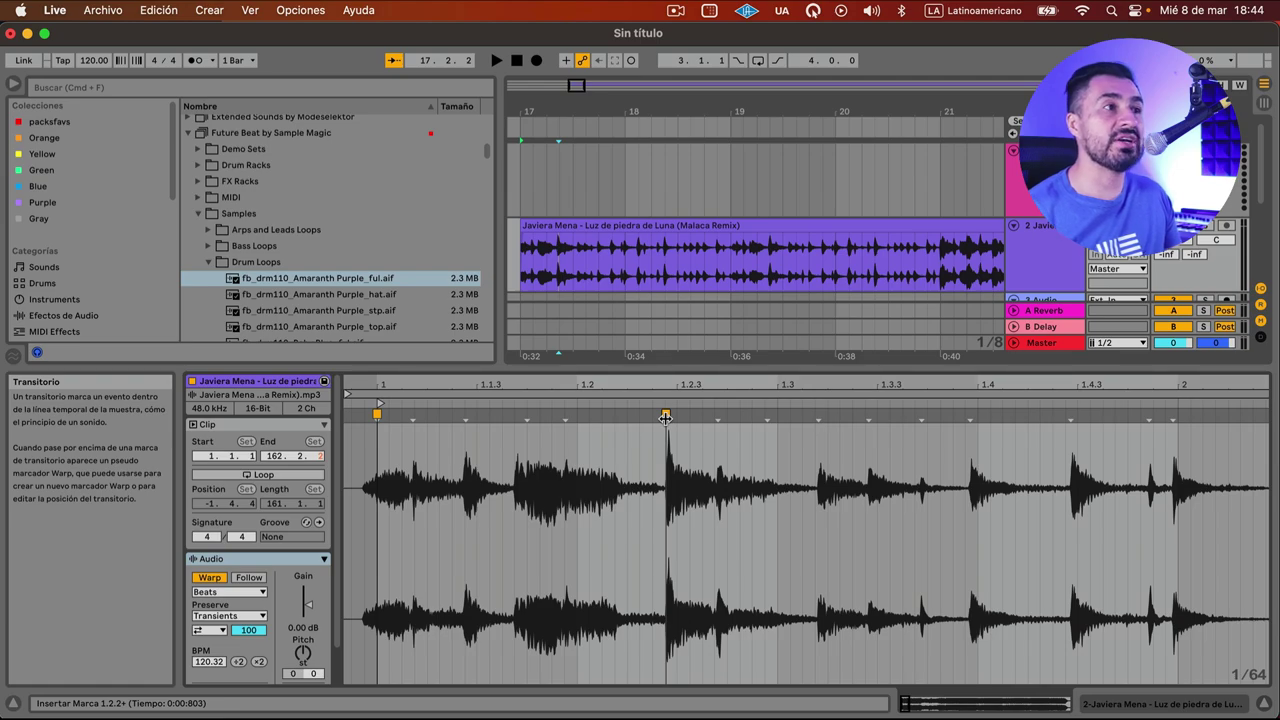
drag(665, 418, 676, 417)
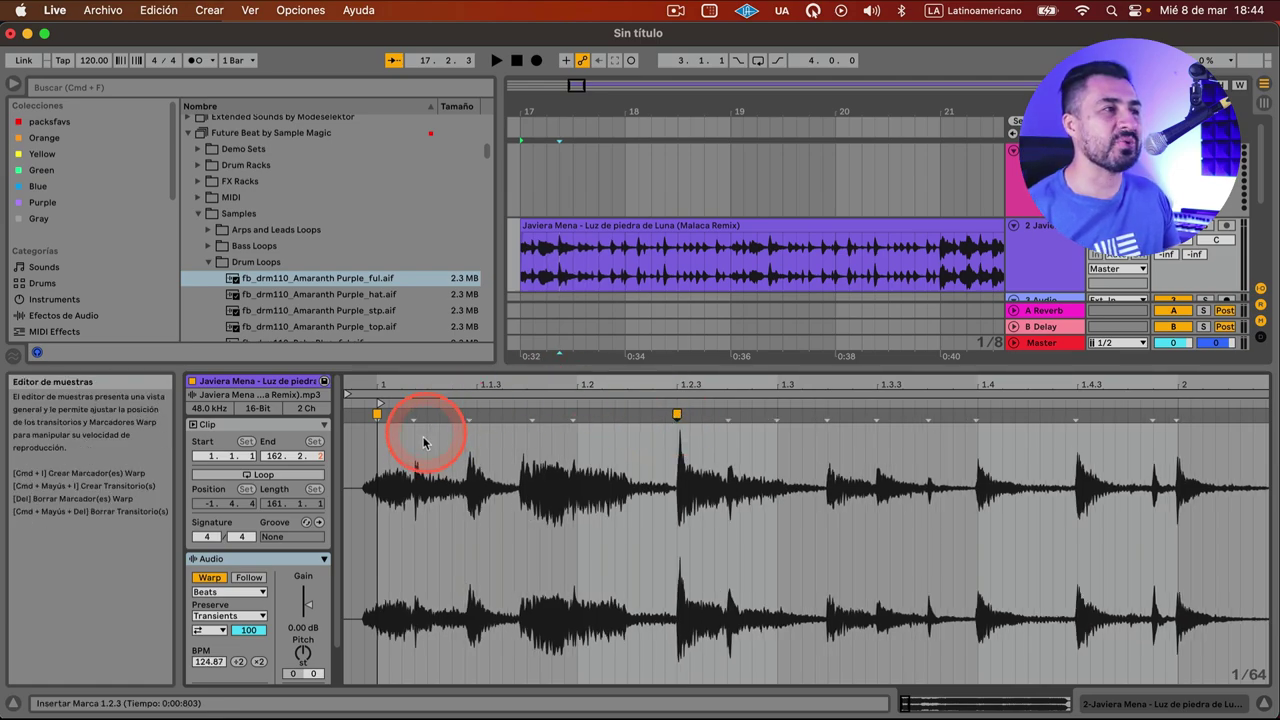
click(356, 407)
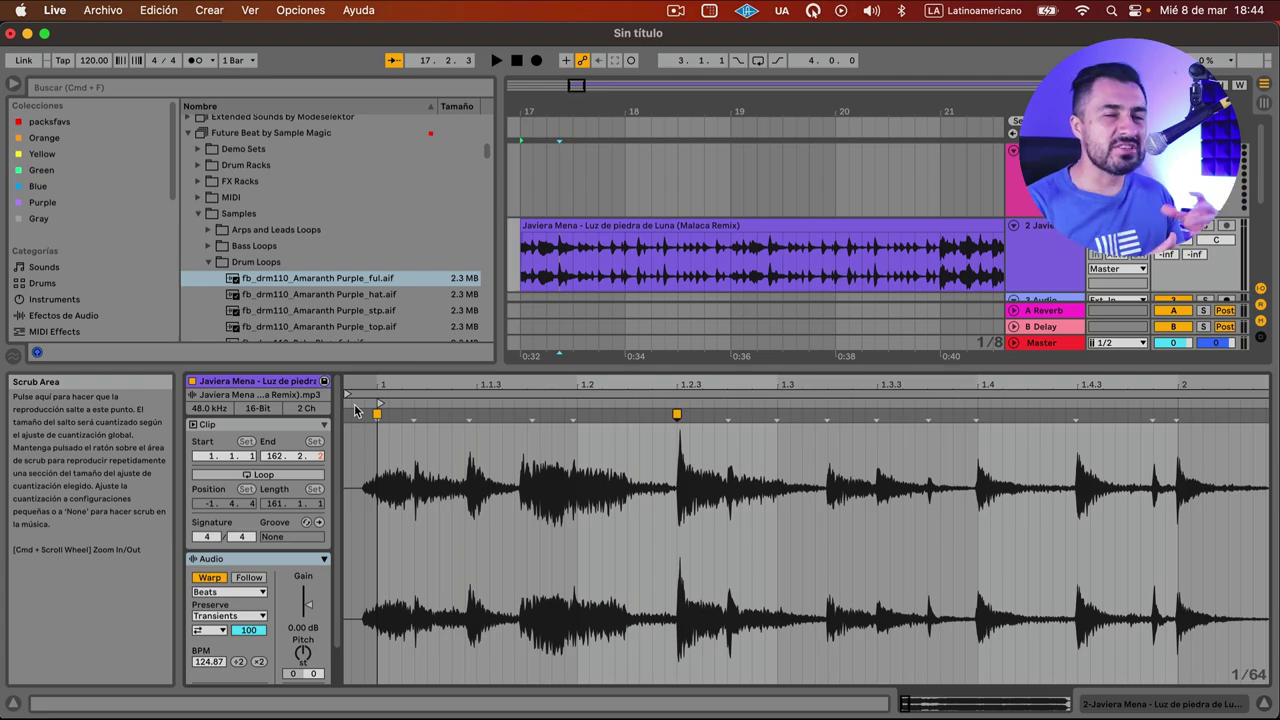
- Play the song with the metronome and add a warp marker that aligns its beat to the start of bar 3
click(809, 410)
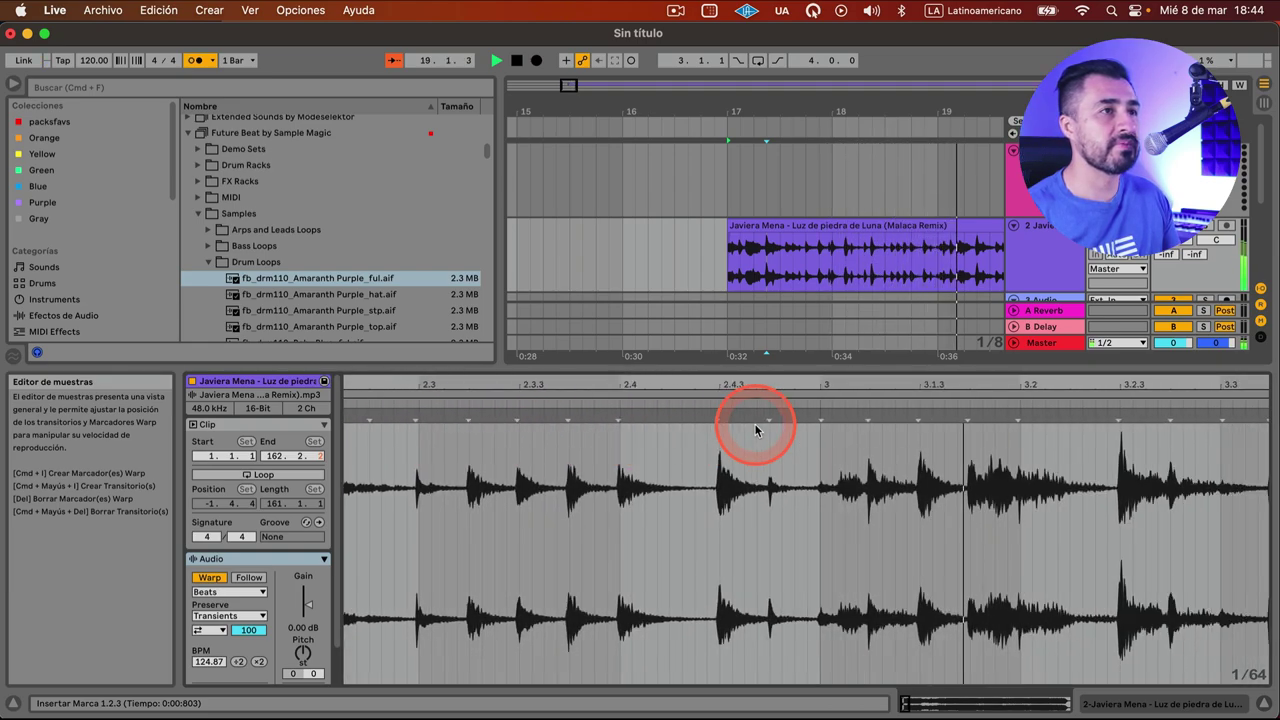
click(818, 416)
key(space)
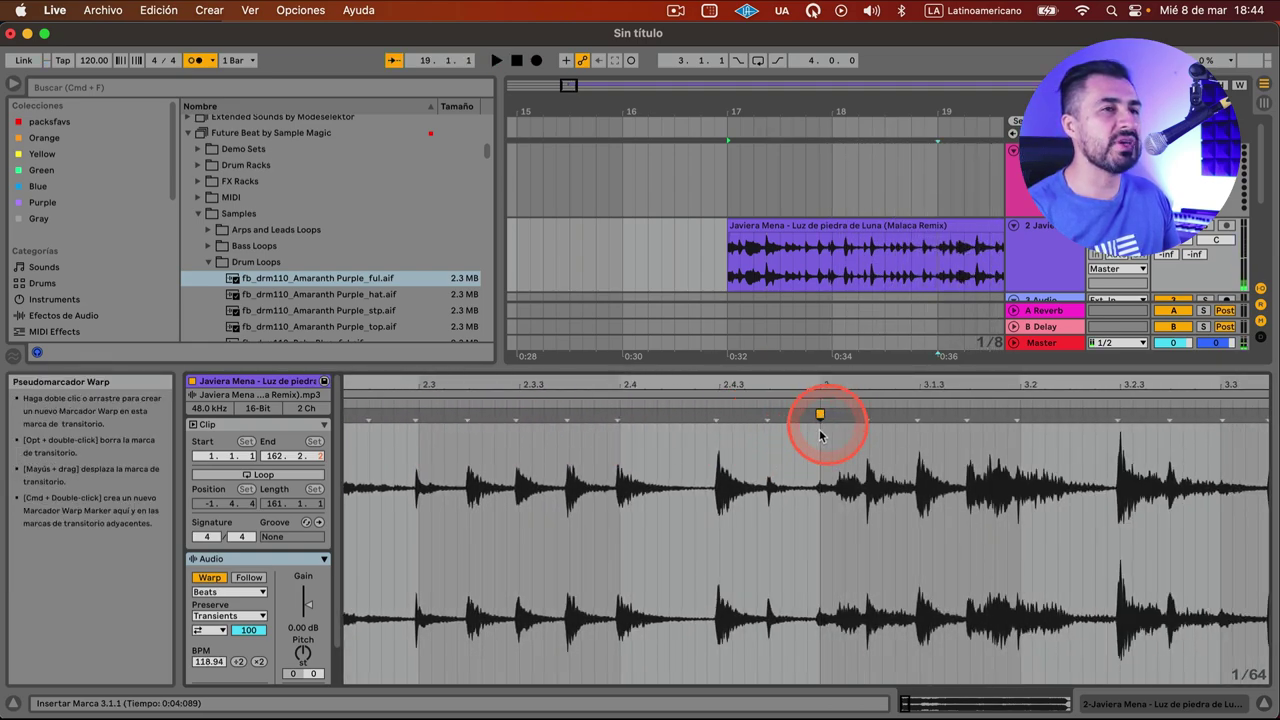
- Add warp markers that align the song's transients to 3.2.3, 3.4 and the start of bar 4
scroll(818, 416, right, 5)
double_click(701, 412)
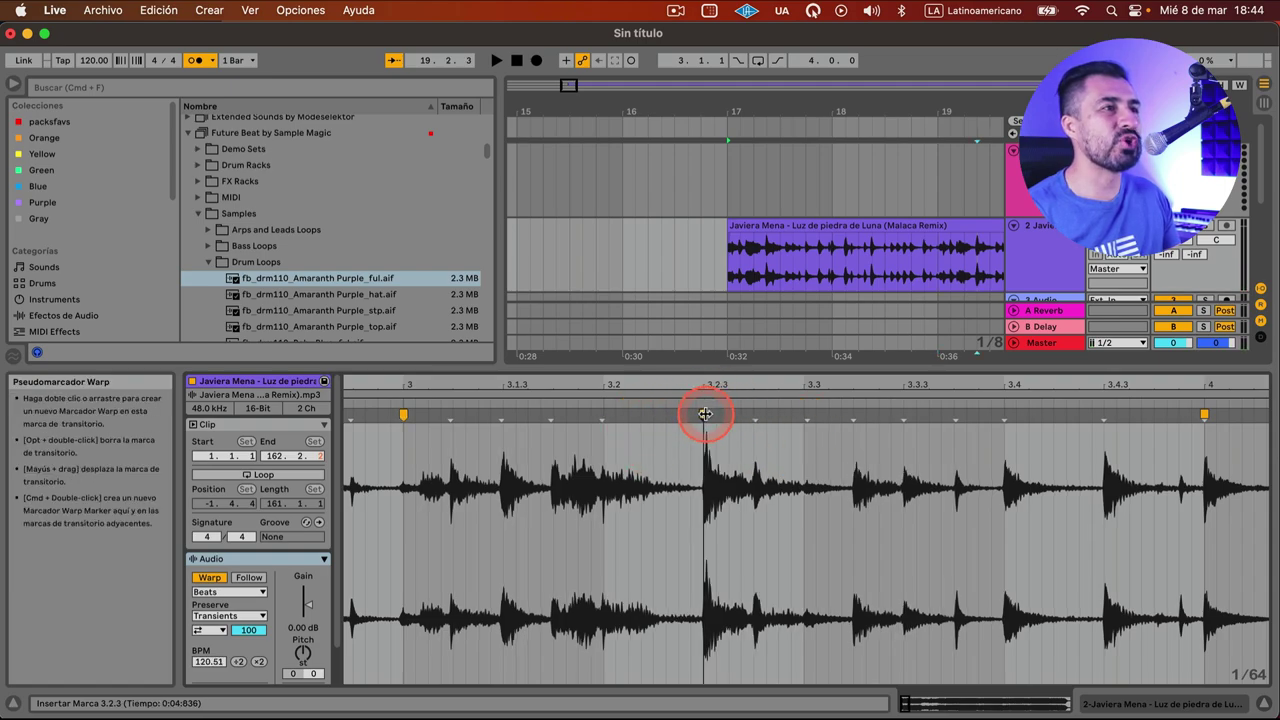
click(1089, 406)
- Add warp markers that align the song's beats to 4.2 and 4.3
scroll(1063, 477, right, 6)
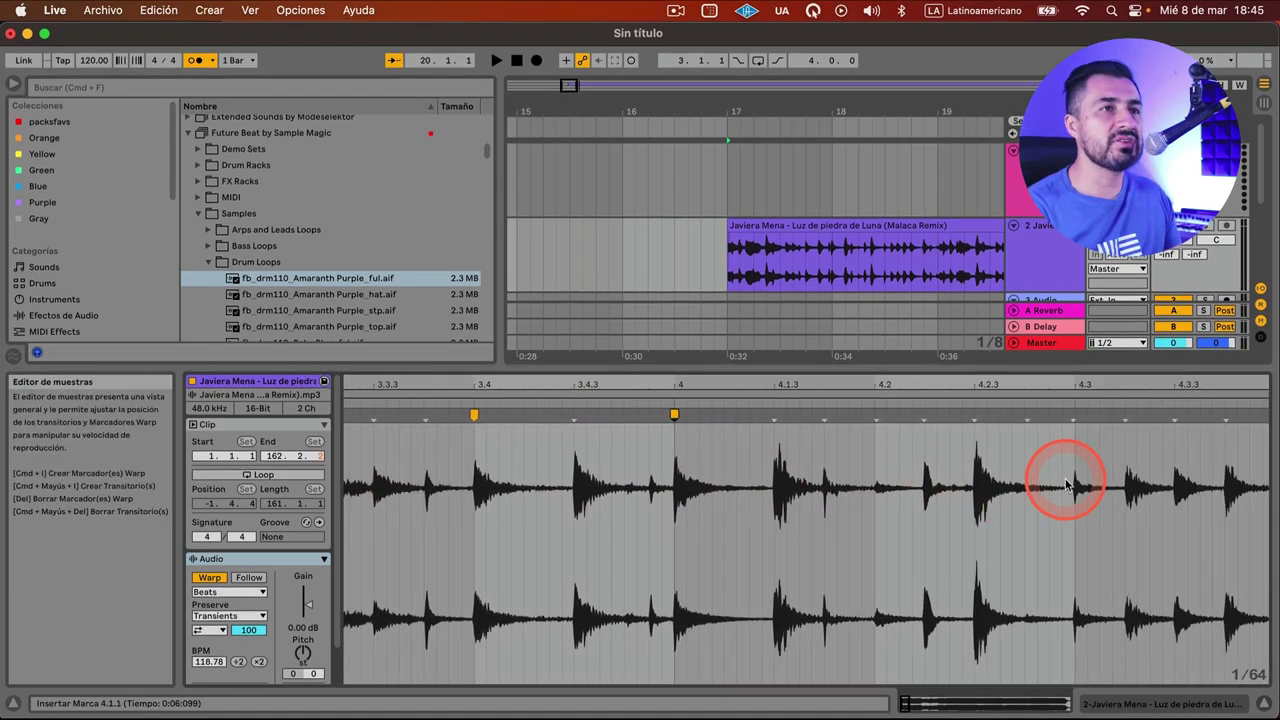
double_click(822, 416)
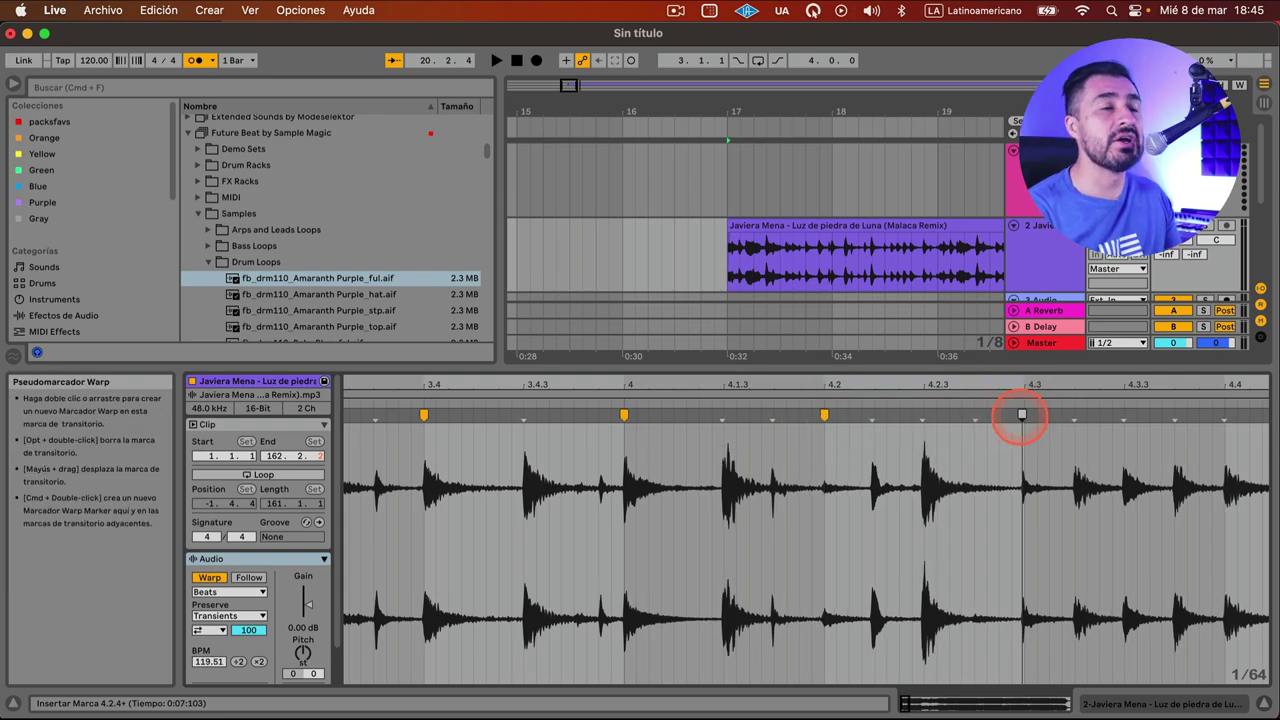
double_click(1024, 416)
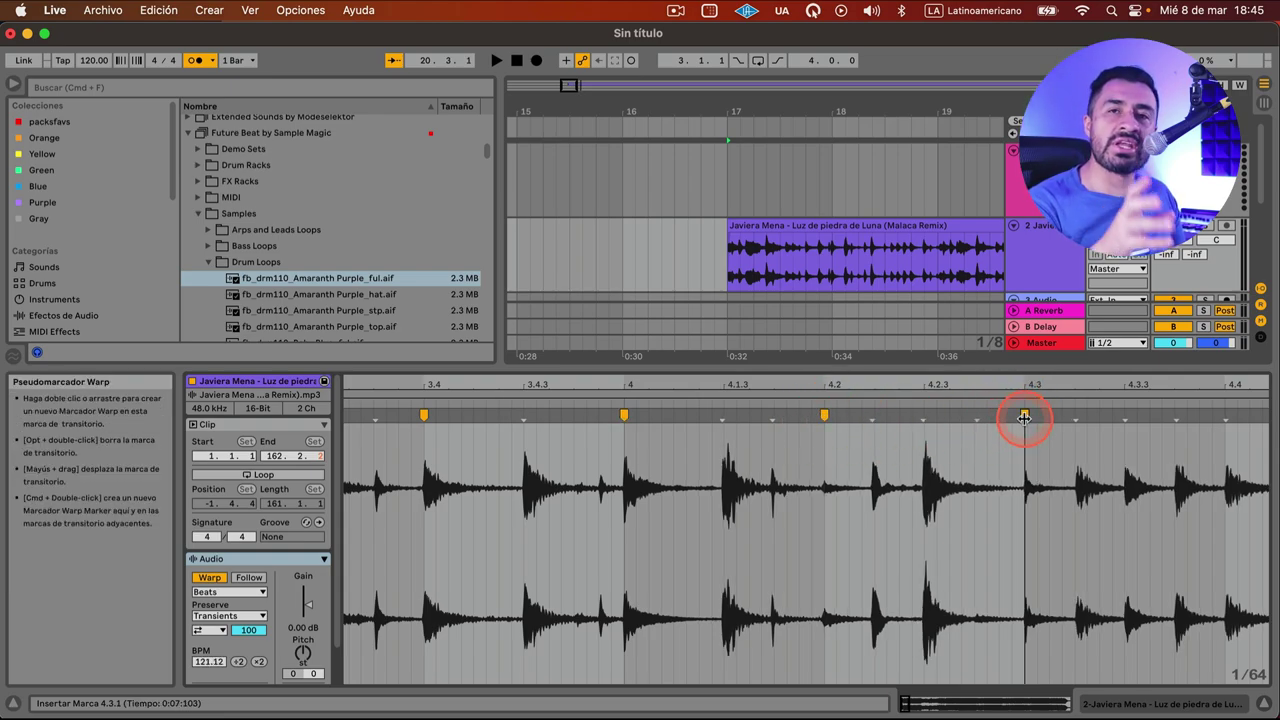